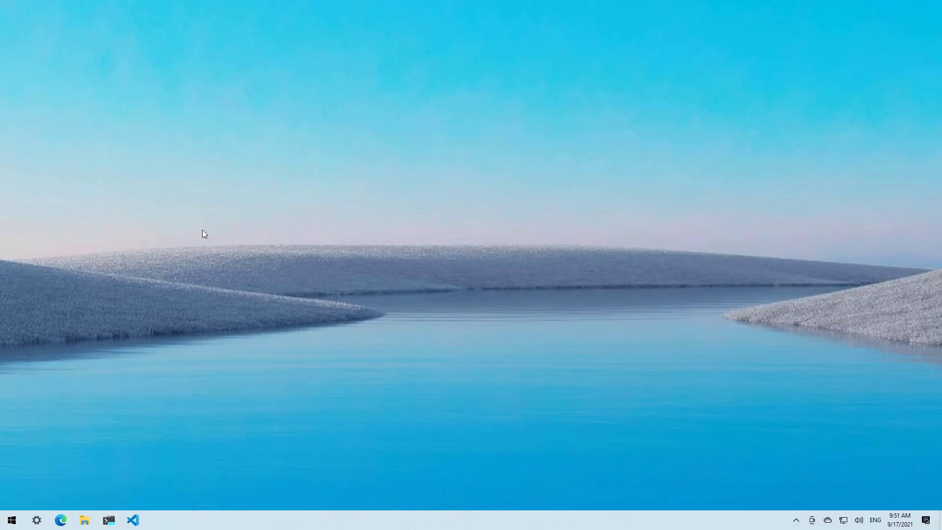
- Review the PC's About specifications and the C: drive storage (33.6 GB free of 69.3 GB), then minimize Settings
key(super)
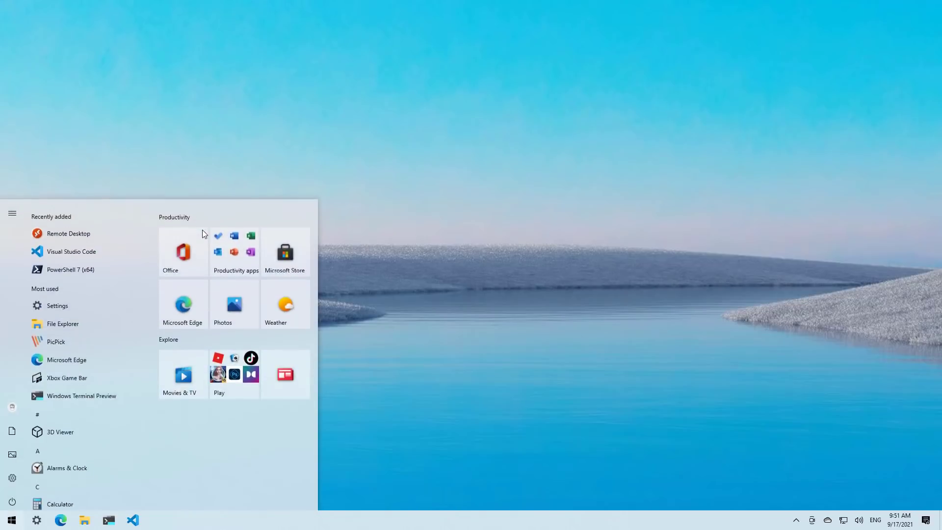
click(15, 475)
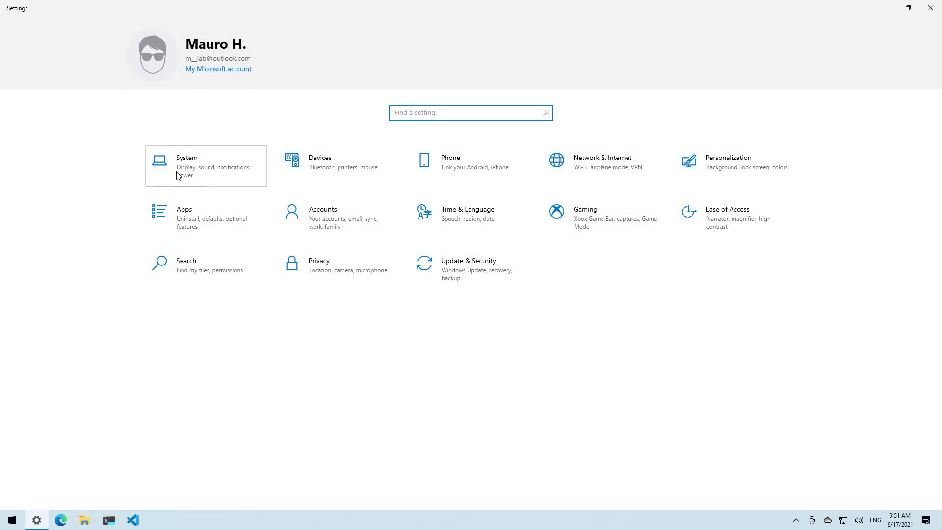
click(176, 175)
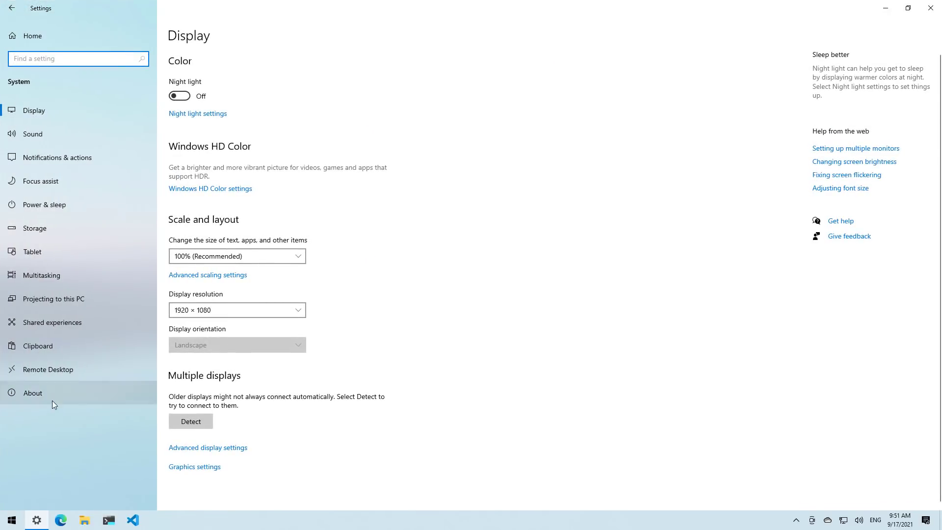
click(52, 399)
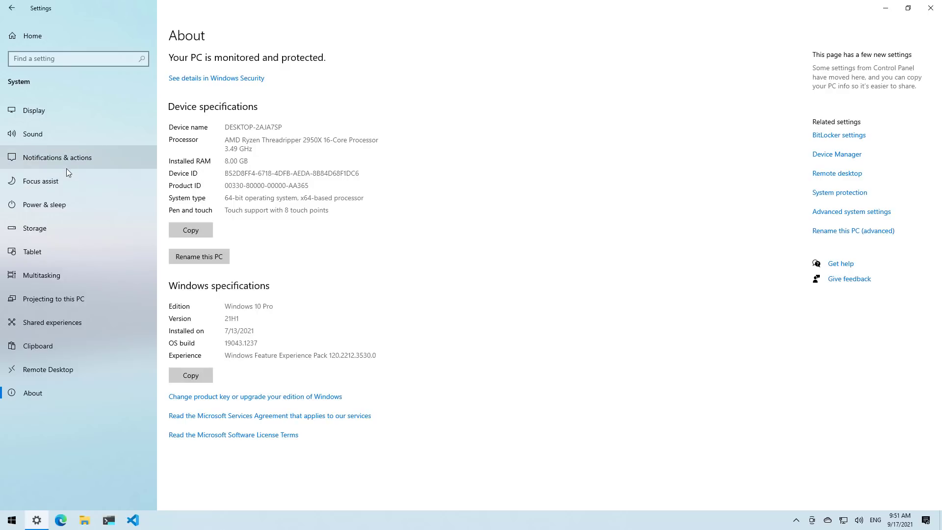
click(34, 235)
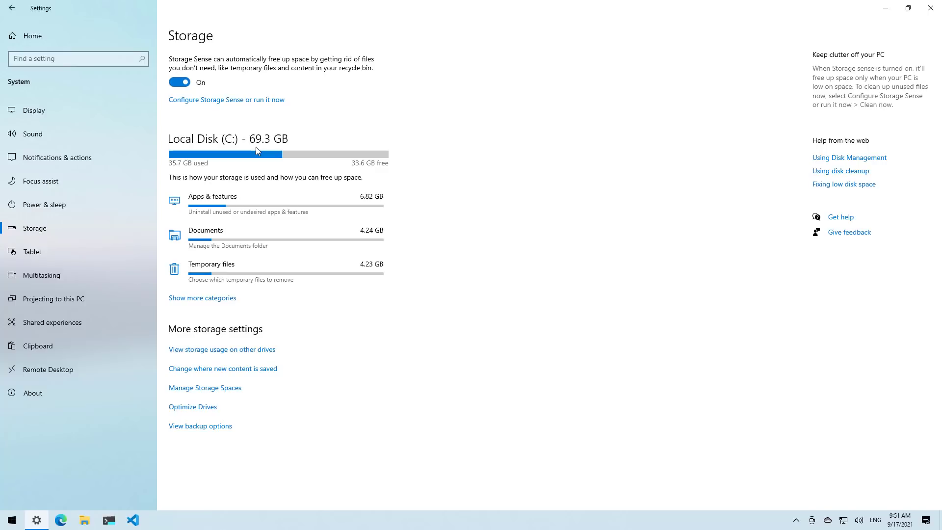
key(super+d)
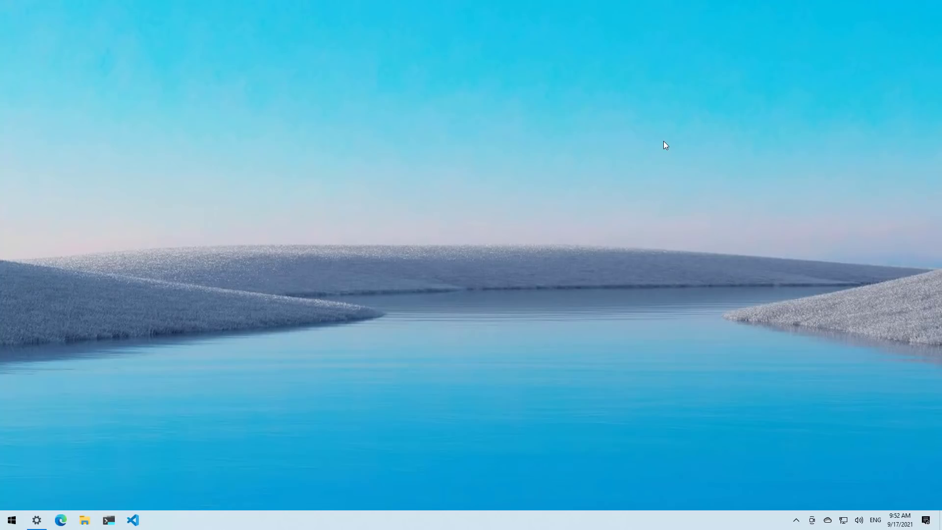
- Launch System Information from a 'system' search and check that BIOS Mode reads UEFI
key(super)
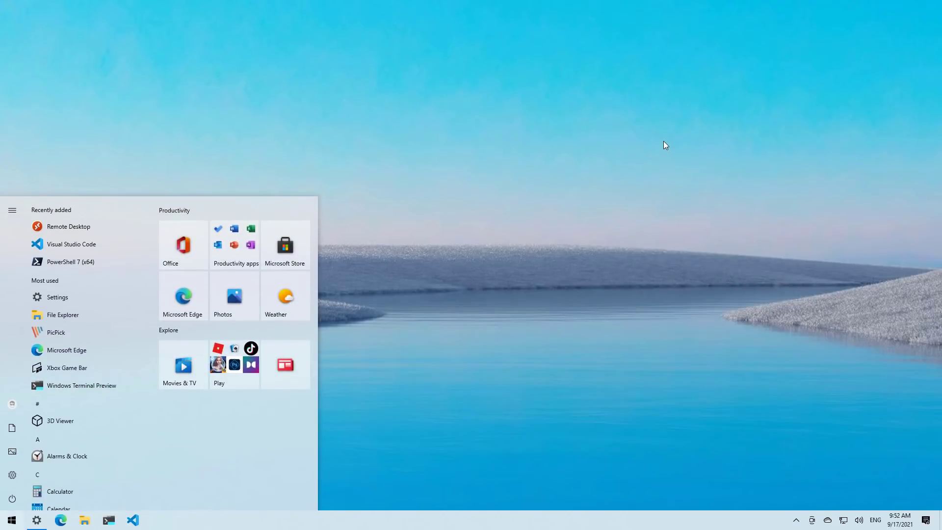
text(system)
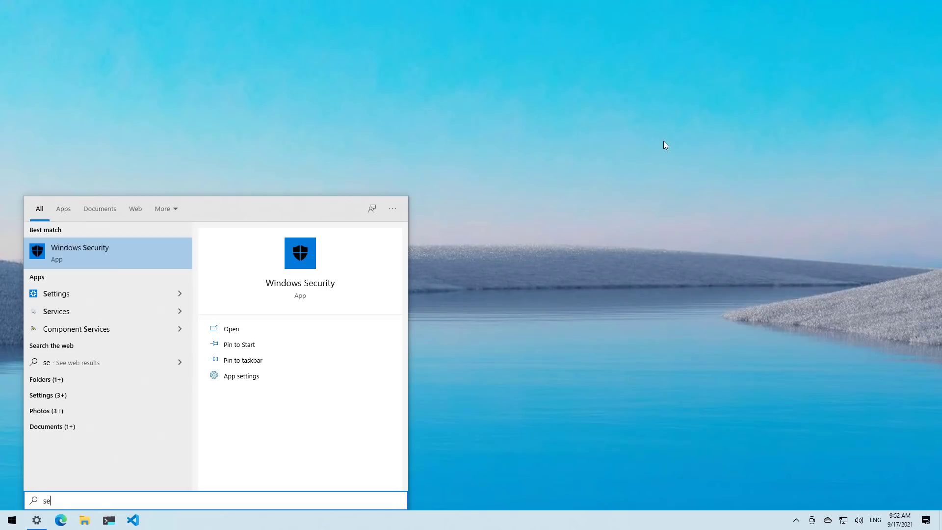
key(Return)
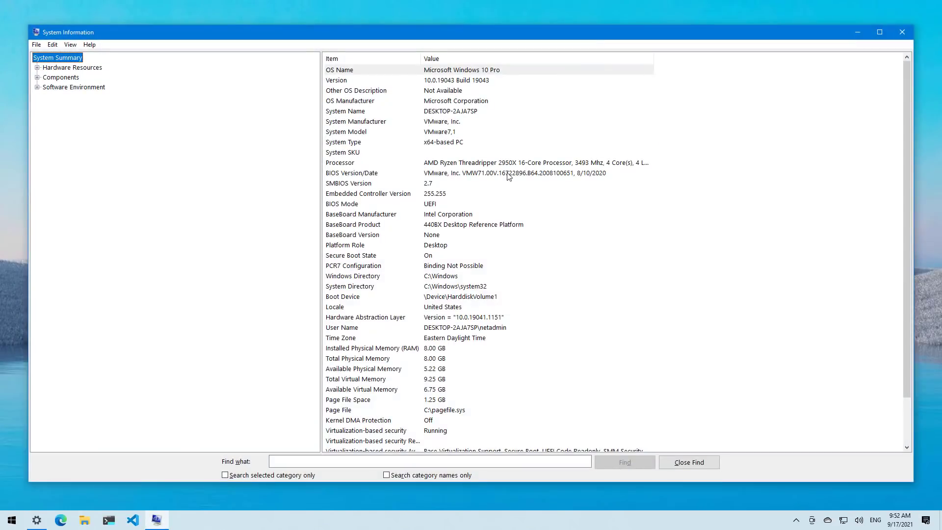
click(353, 204)
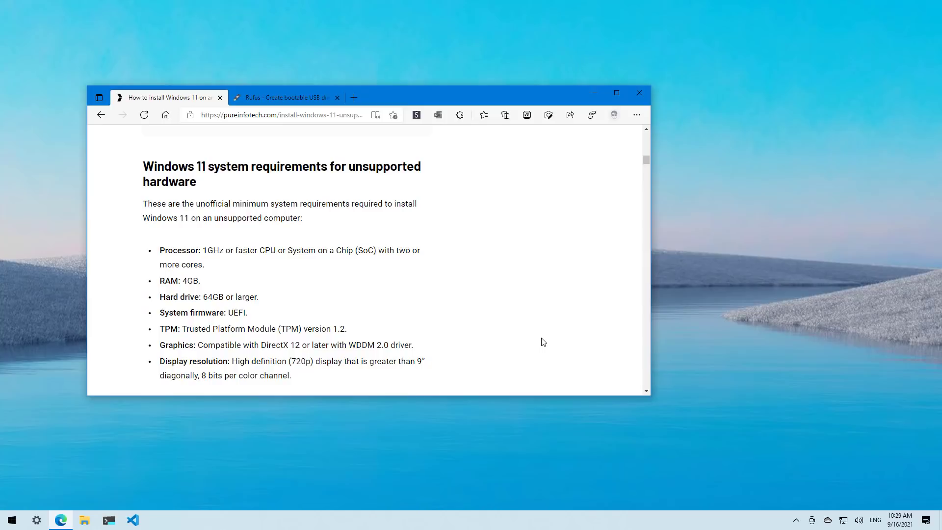
- Download Rufus 3.15 from rufus.ie/en and save it into the Downloads folder
click(300, 98)
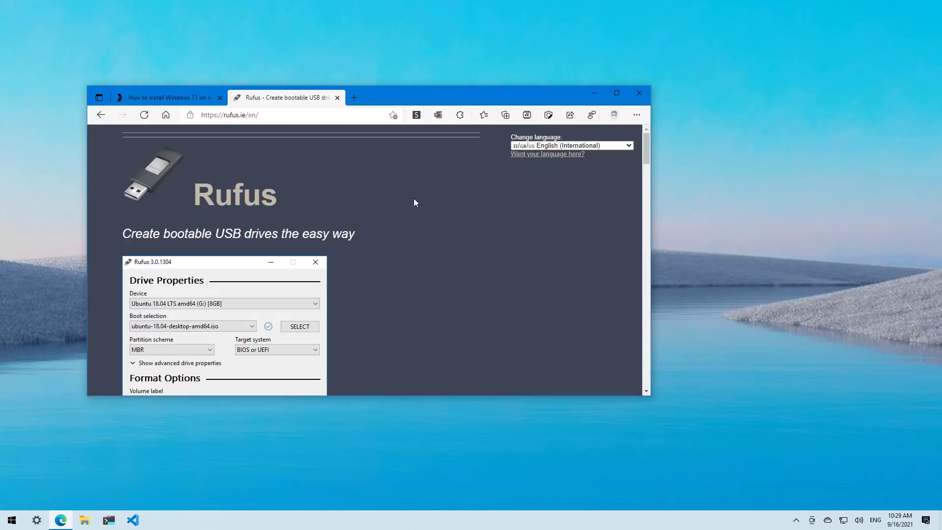
click(211, 115)
scroll(425, 210, down, 10)
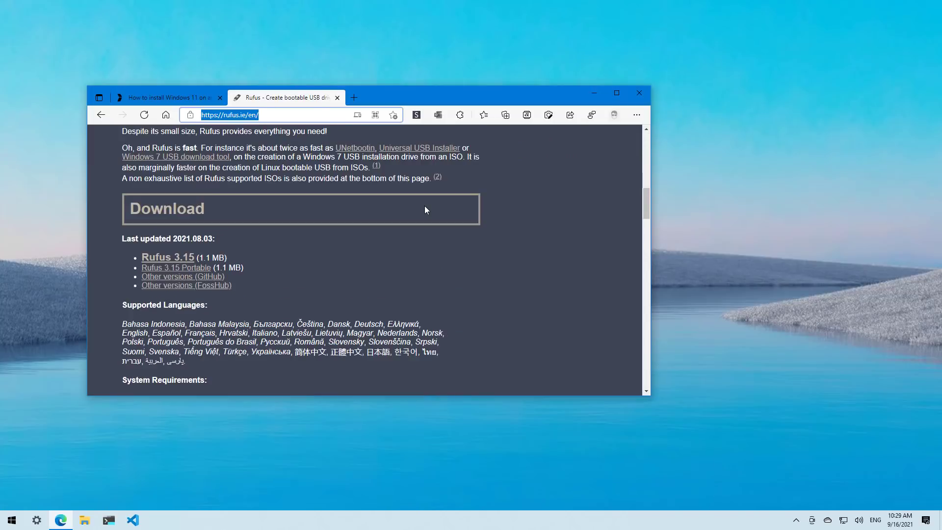
click(176, 259)
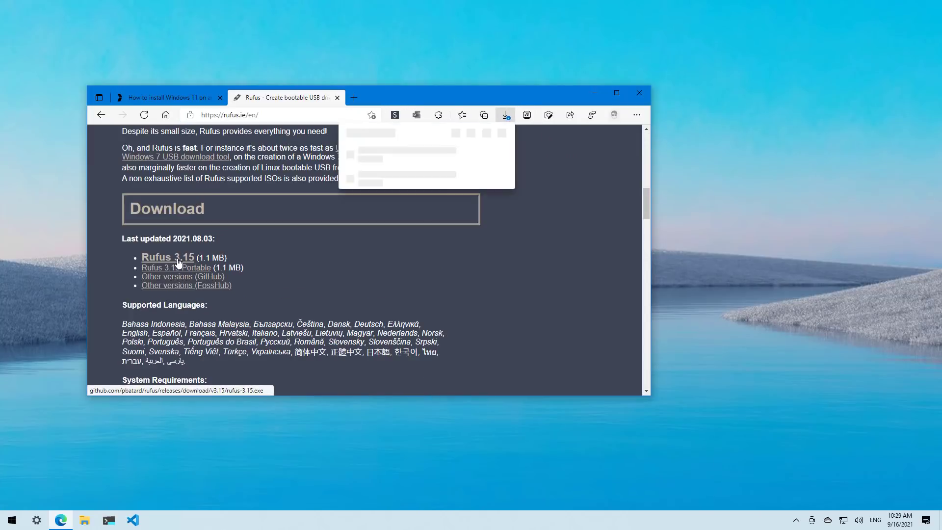
click(443, 166)
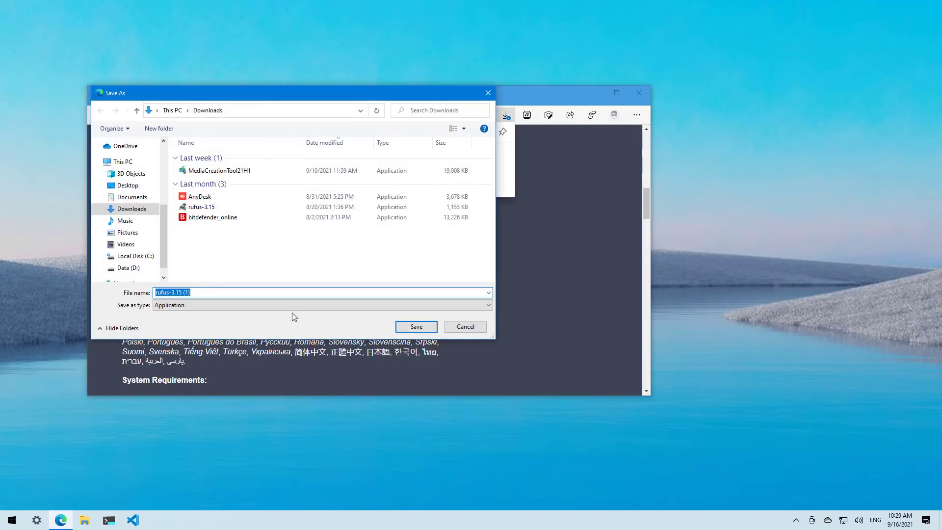
click(413, 328)
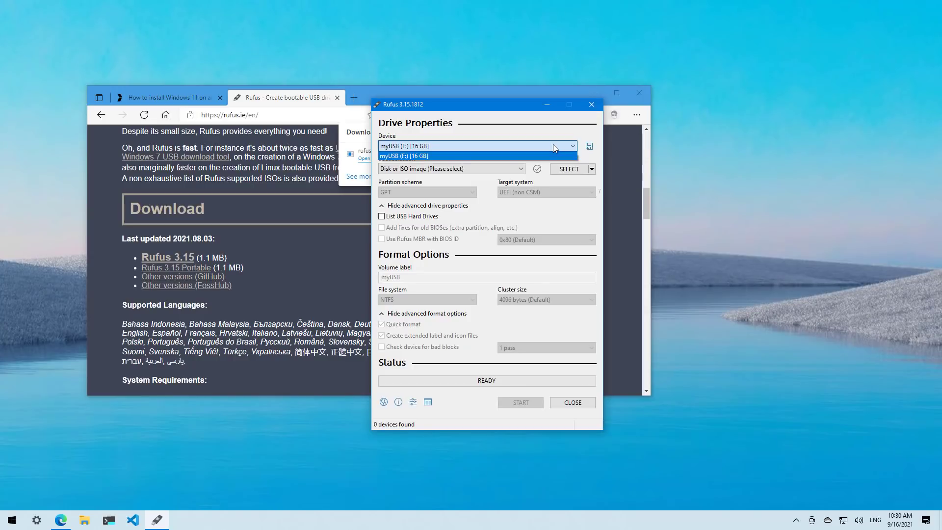
- For myUSB (F:), load the Windows 11 Insider Preview ISO and set the volume label 'Windows 11 USB'
click(553, 146)
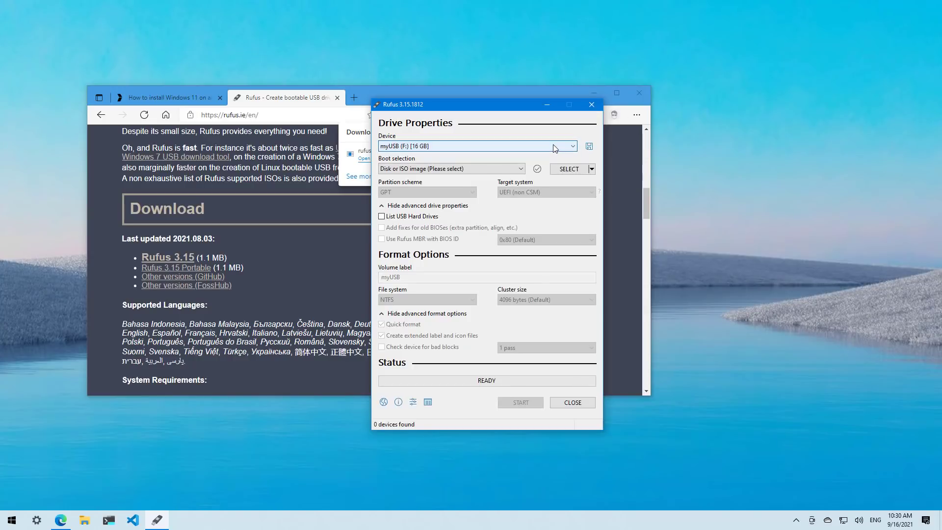
click(569, 169)
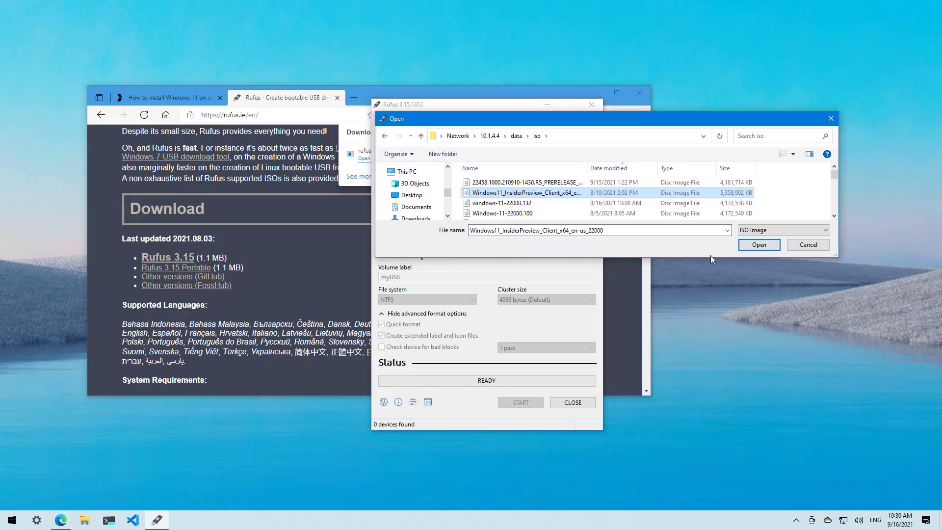
click(759, 245)
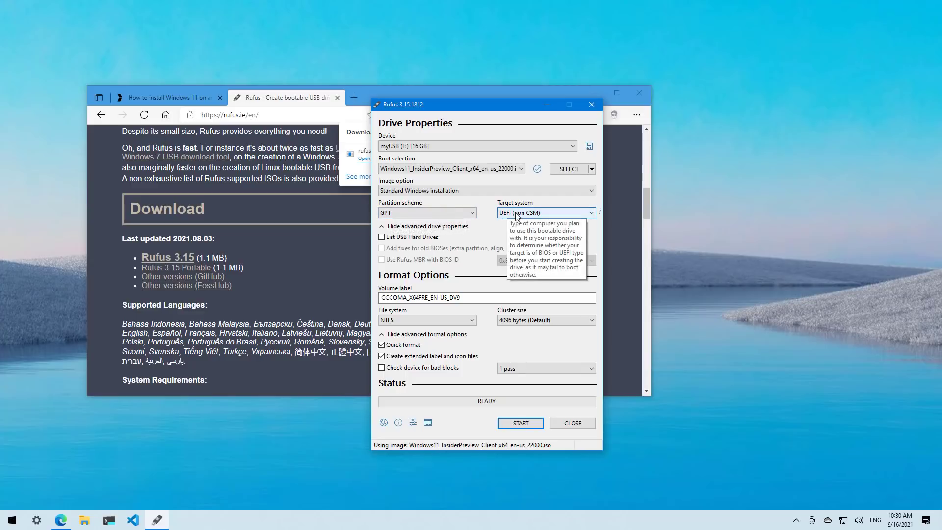
key(Tab)
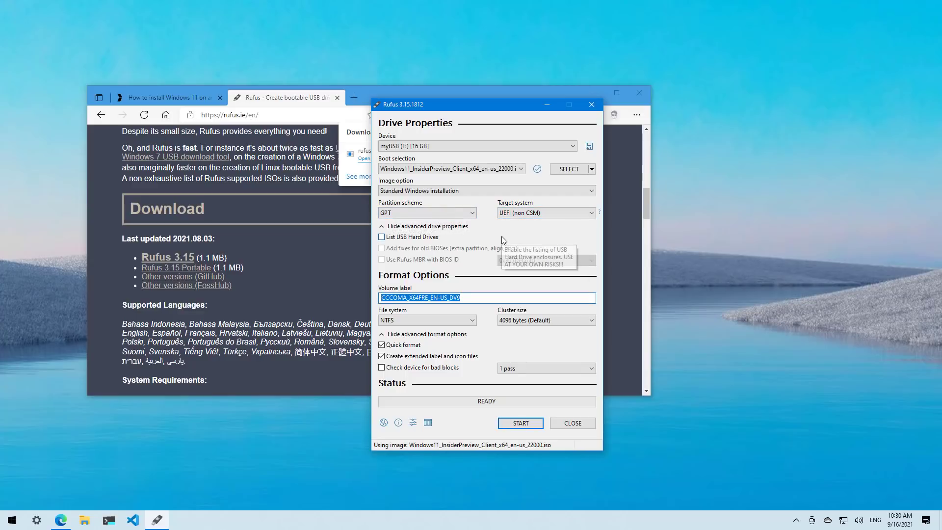
text(W)
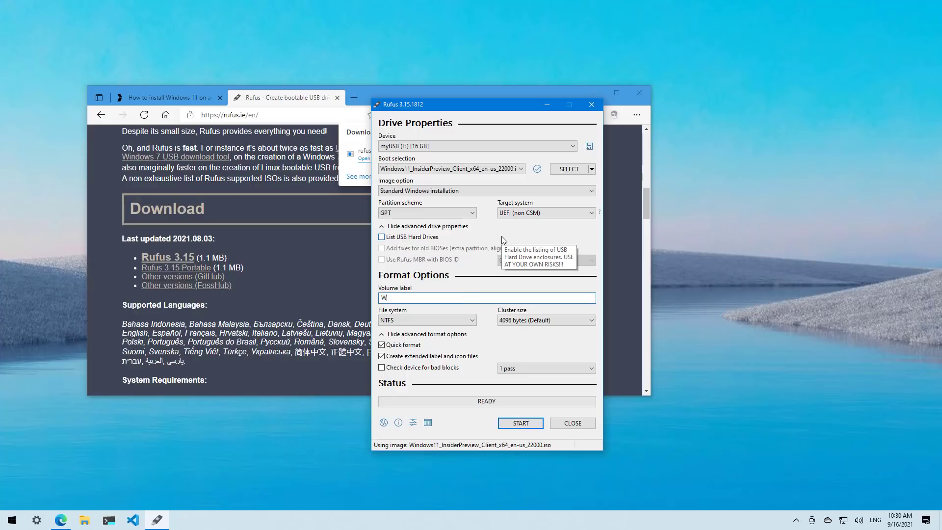
text(indows 11 USB)
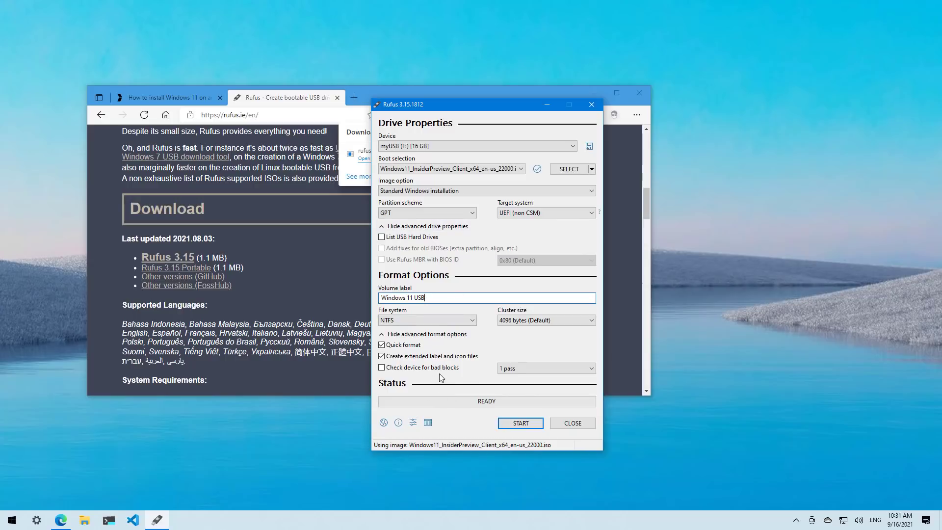
- Write the image to the drive, confirming the data erase and dismissing the Secure Boot notice
click(521, 425)
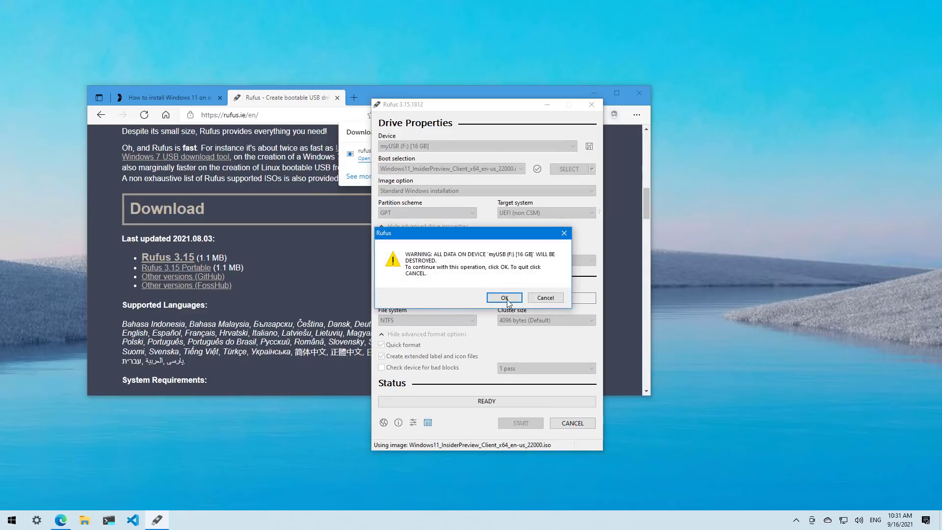
click(505, 298)
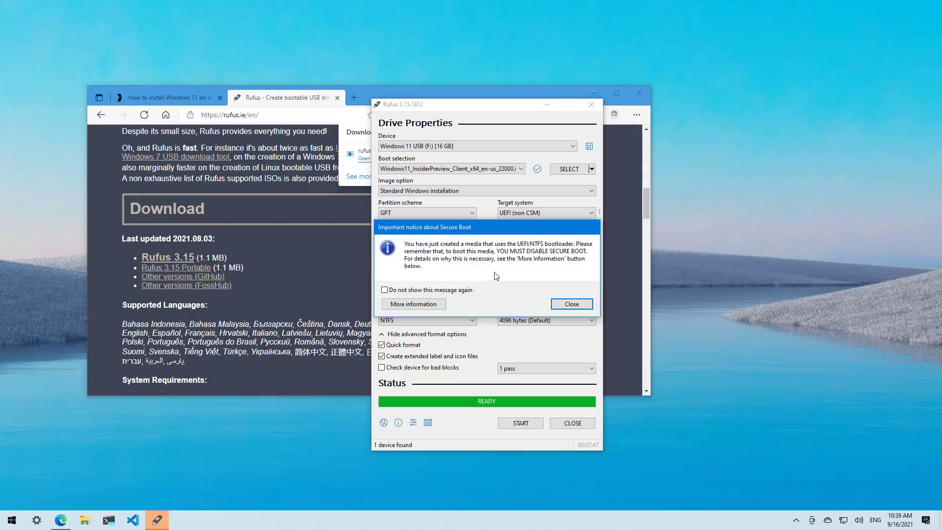
click(571, 305)
- Close Rufus after the write finishes and minimize Edge to reveal the desktop
click(579, 425)
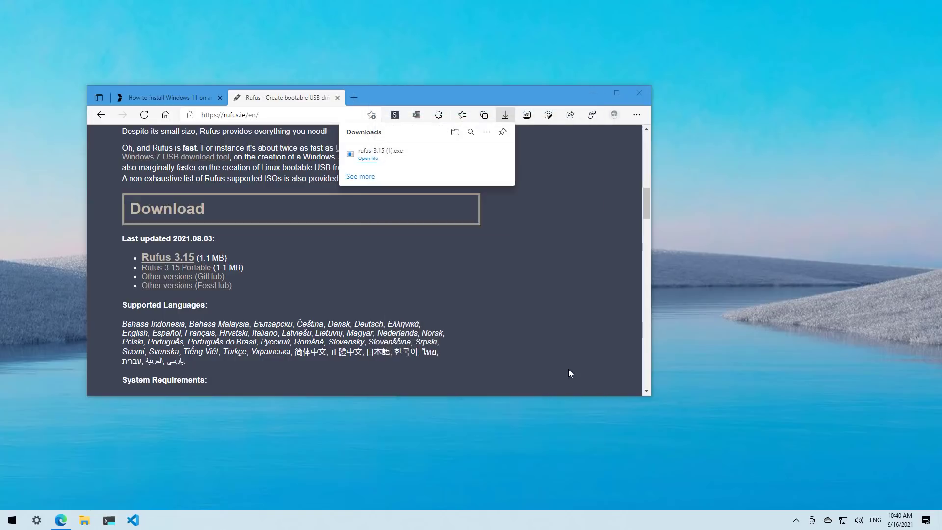
click(594, 93)
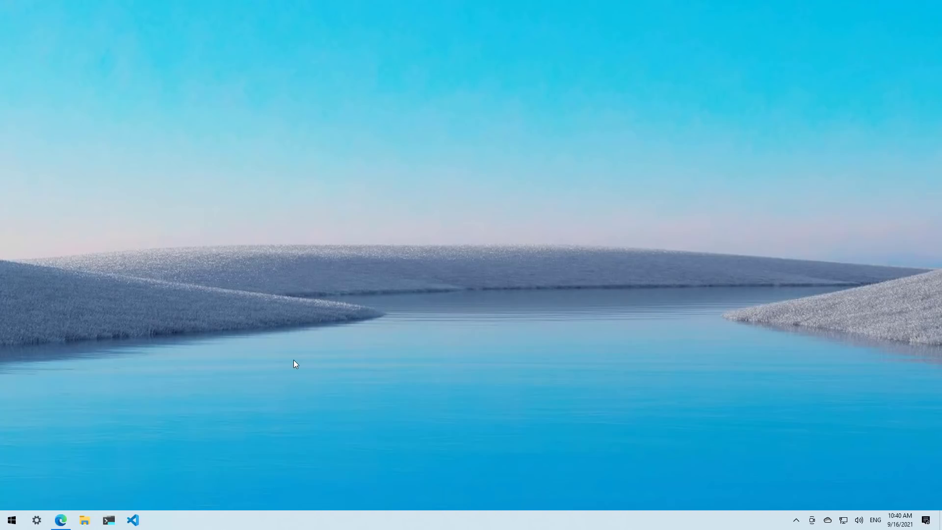
- Restart from Update & Security > Recovery into advanced startup, then Troubleshoot > Advanced options > UEFI Firmware Settings
key(super)
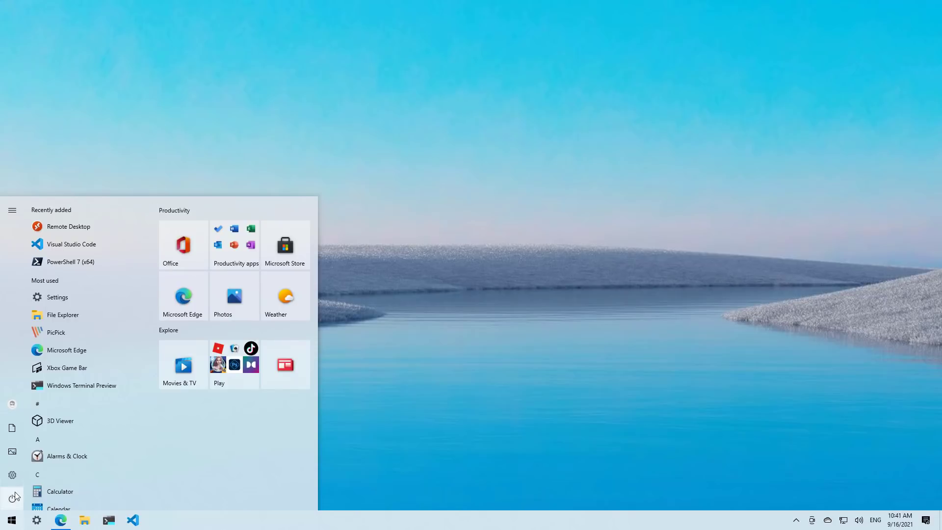
click(16, 477)
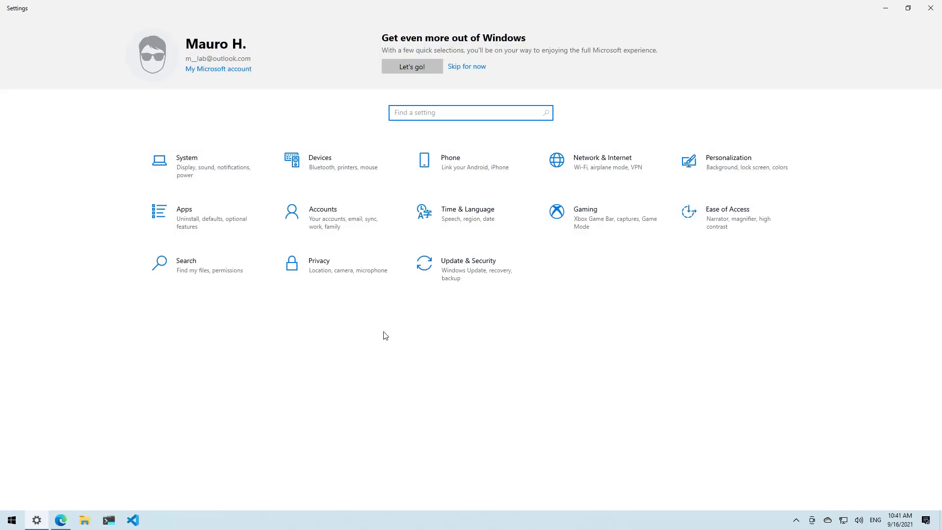
click(461, 273)
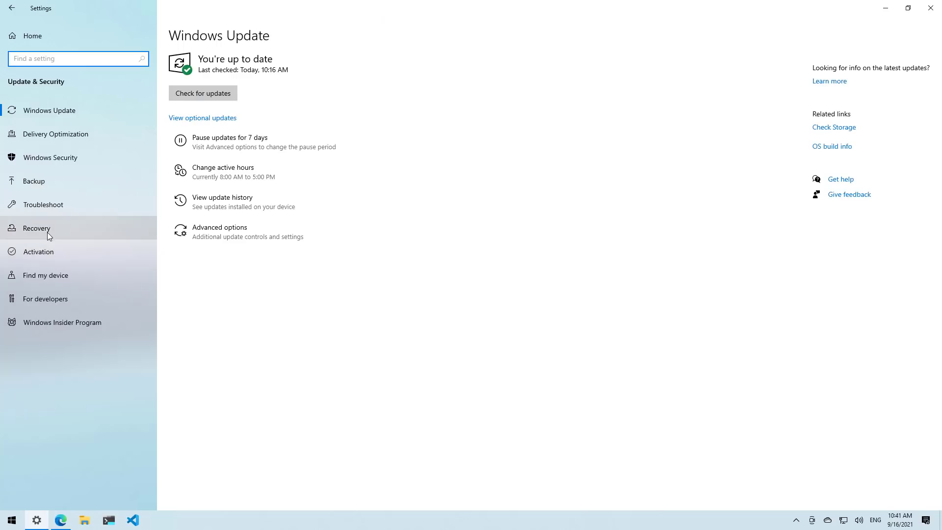
click(47, 231)
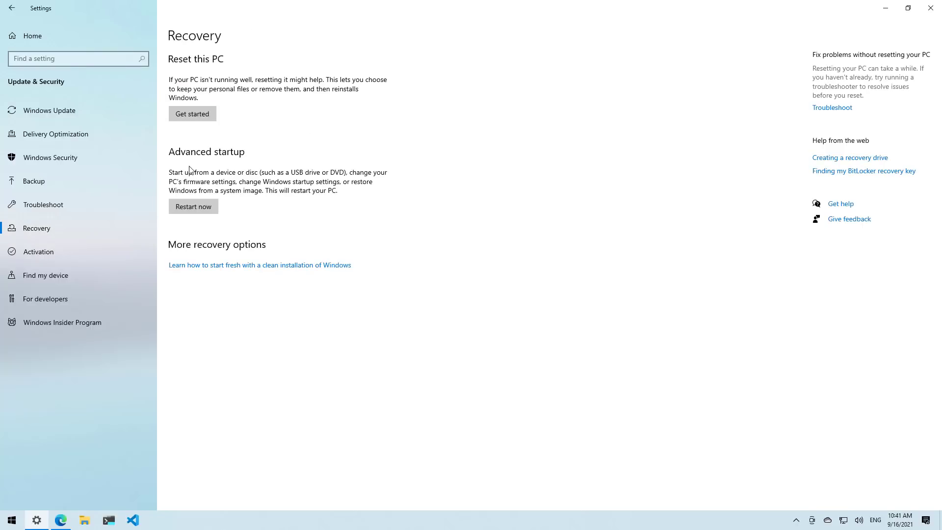
click(192, 207)
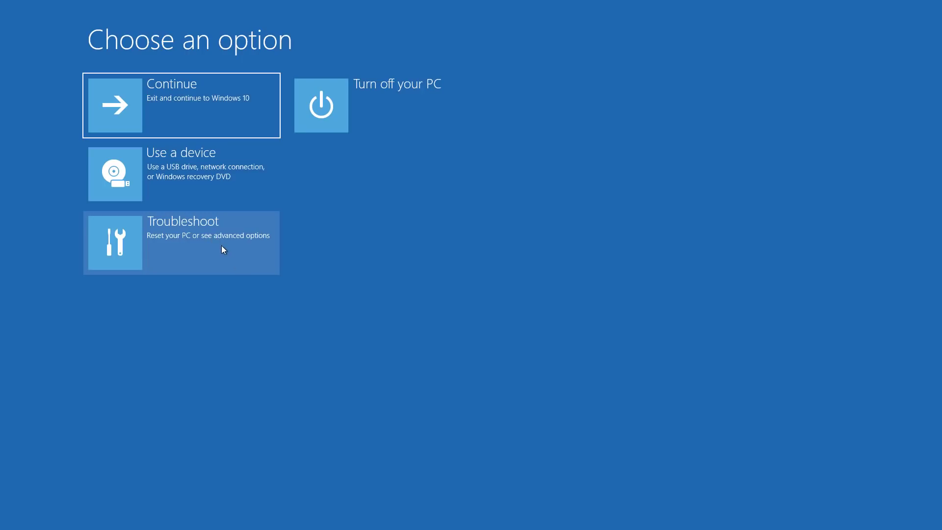
click(222, 246)
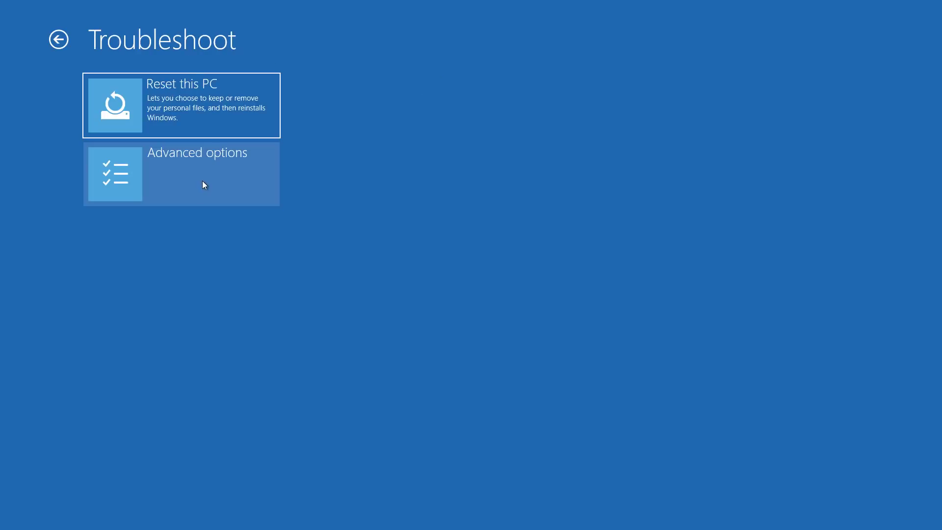
click(205, 182)
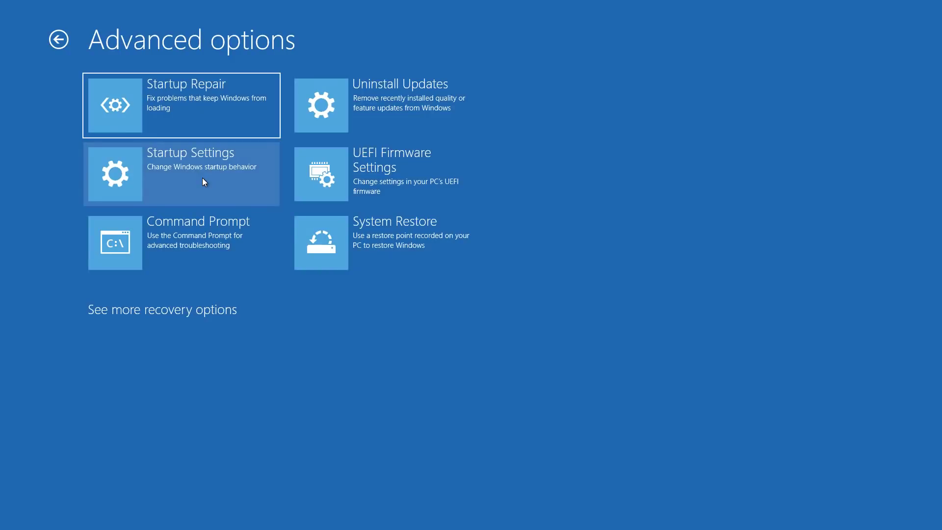
click(387, 183)
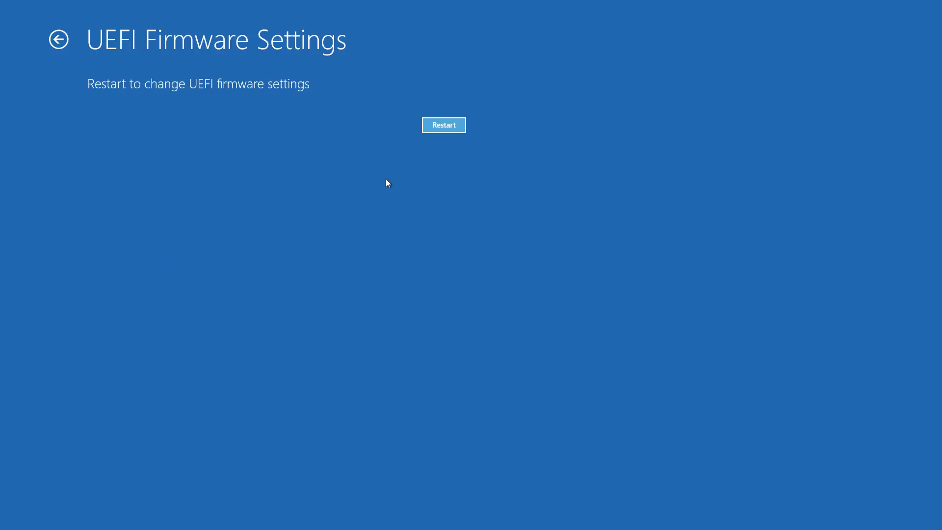
click(447, 126)
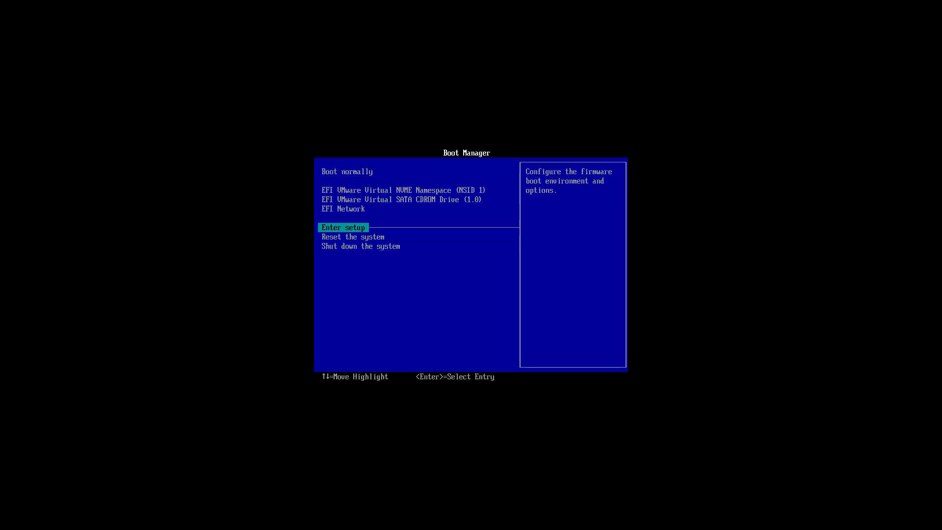
- Enter firmware setup and view the Change boot order list, leaving the NVMe drive first
key(Return)
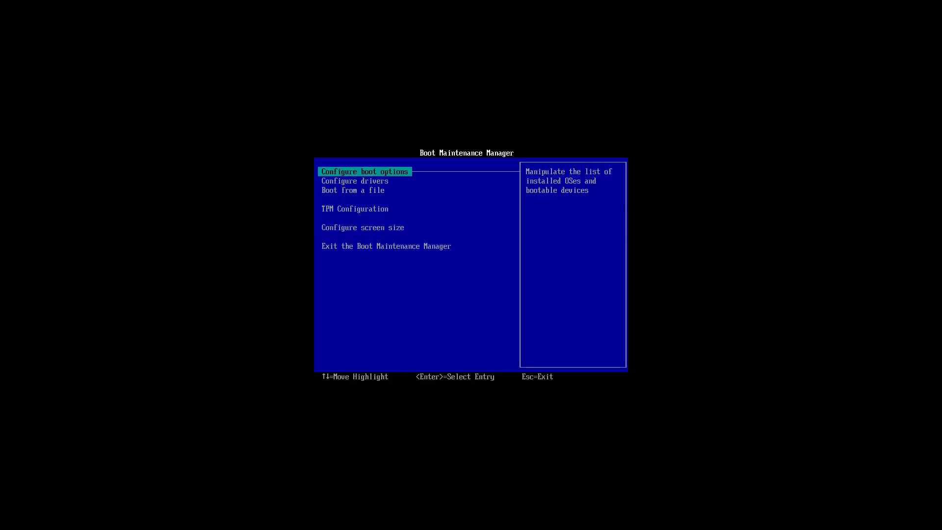
key(Return)
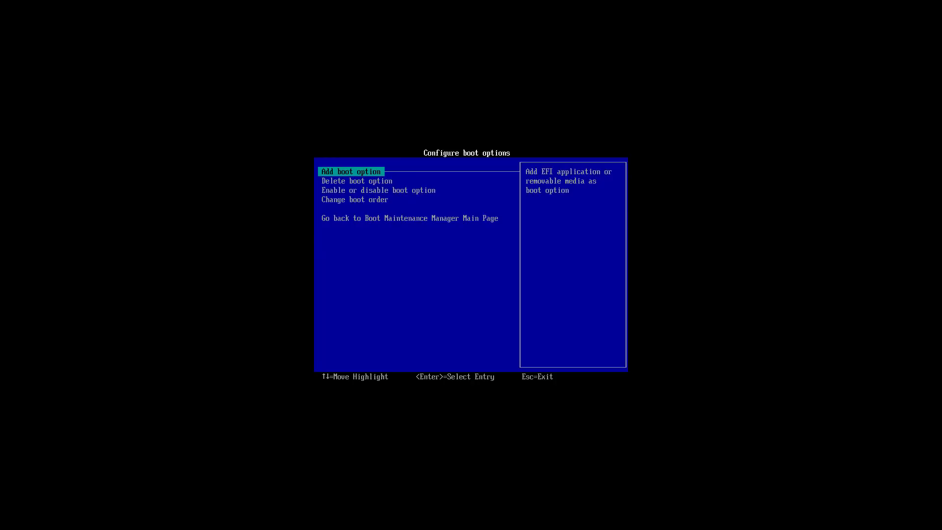
key(Down)
key(Down)
key(Down)
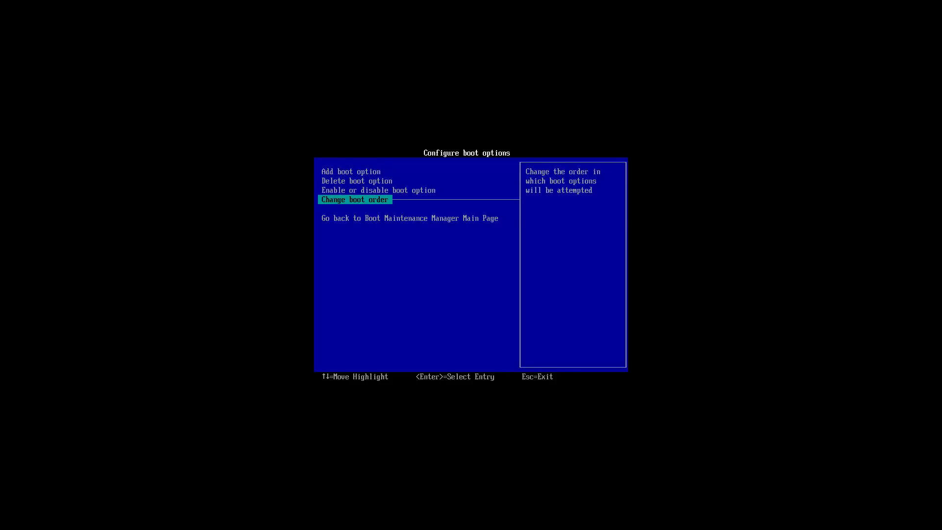
key(Return)
key(Return)
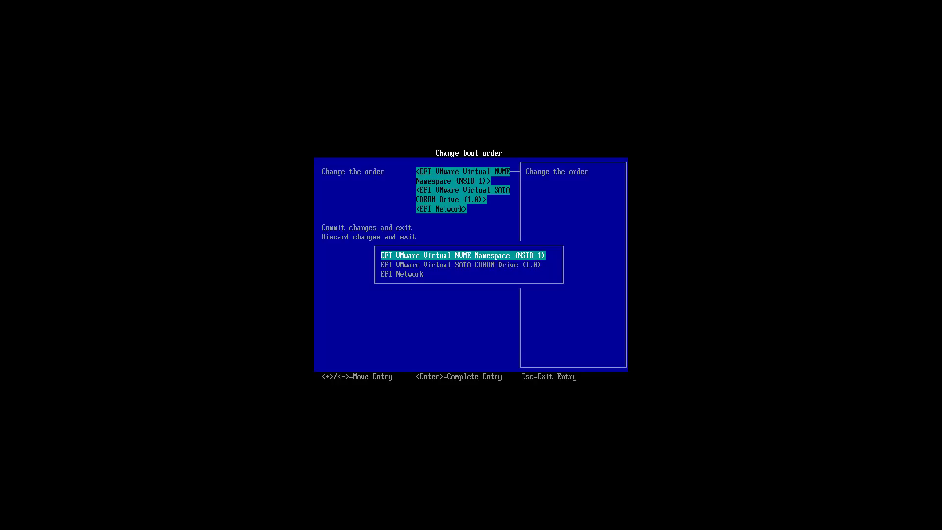
key(Return)
key(Escape)
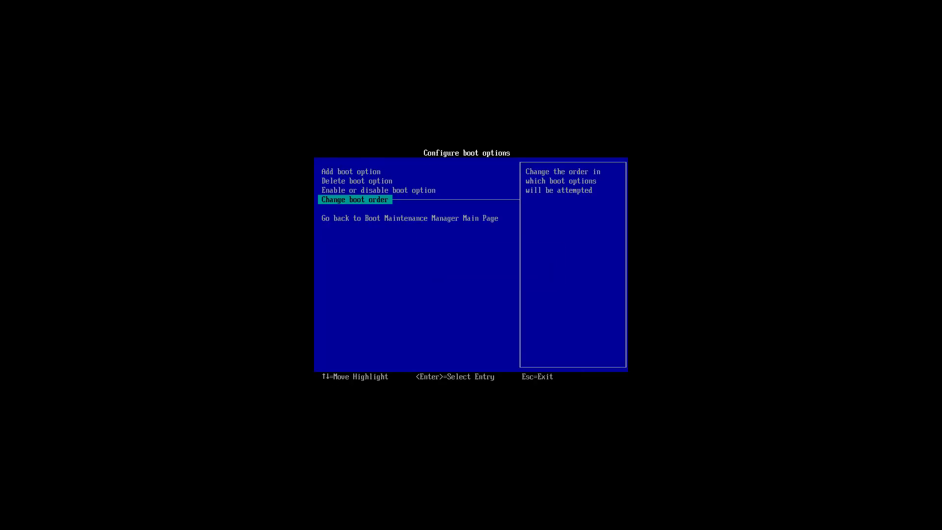
key(Escape)
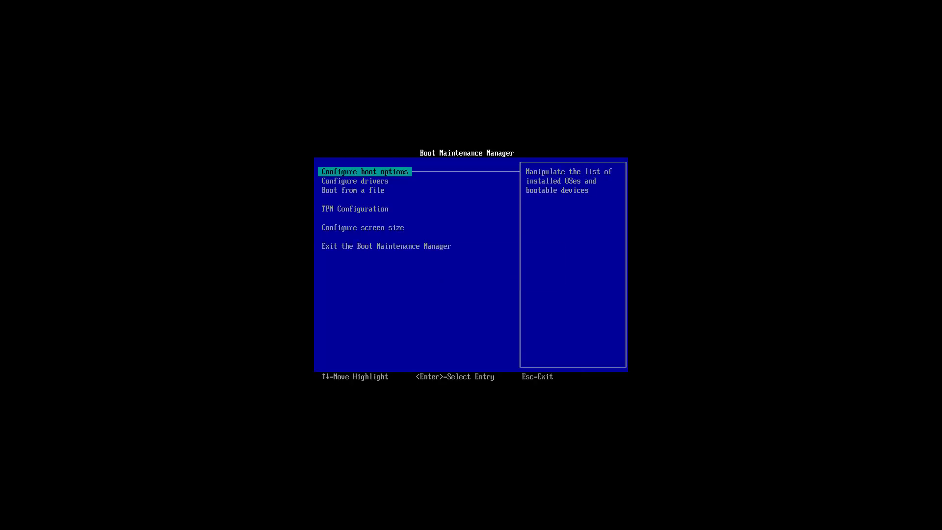
key(Down)
key(Down)
key(Down)
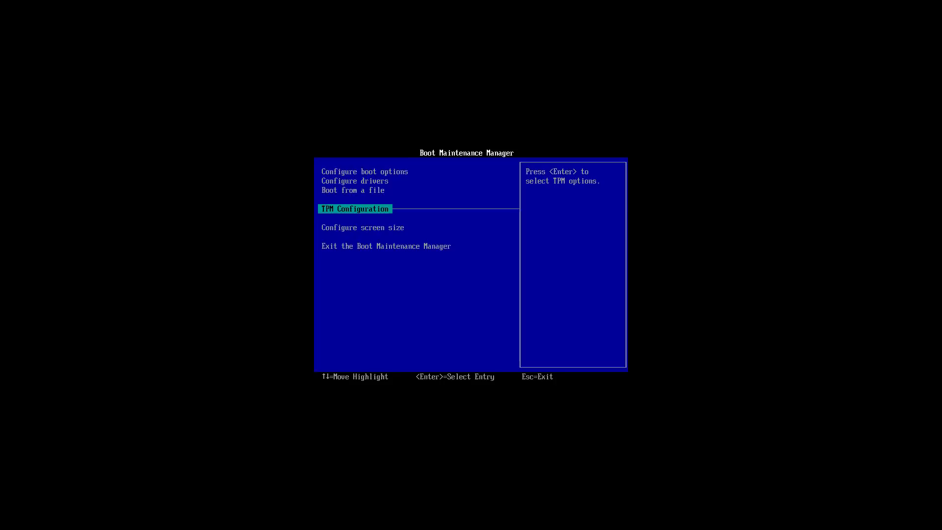
- Open TPM Configuration, confirm Current TPM Device is TPM 2.0 with TPM Clear No, then exit
key(Return)
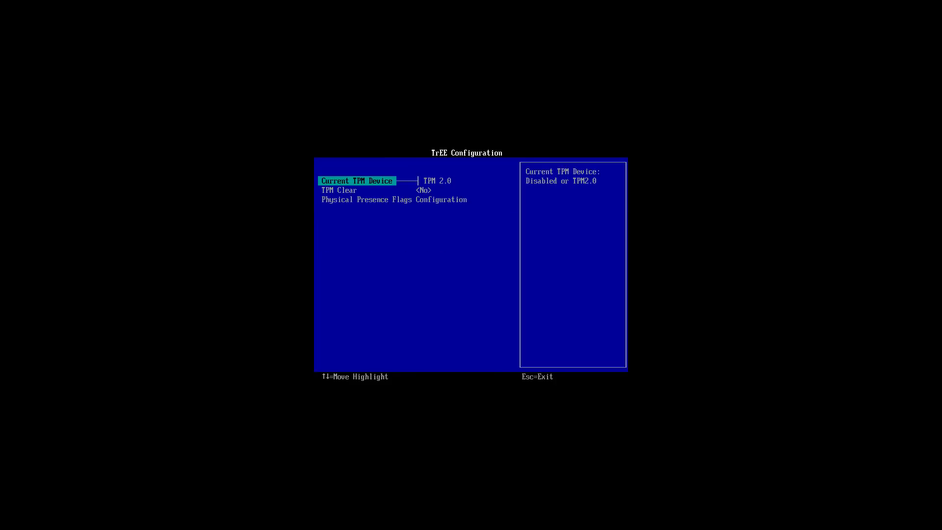
key(Down)
key(Down)
key(Up)
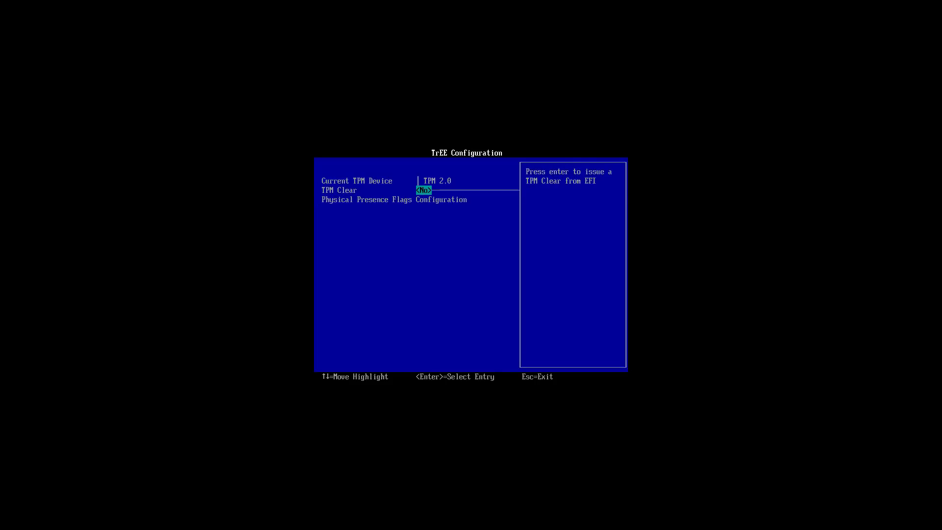
key(Up)
key(Escape)
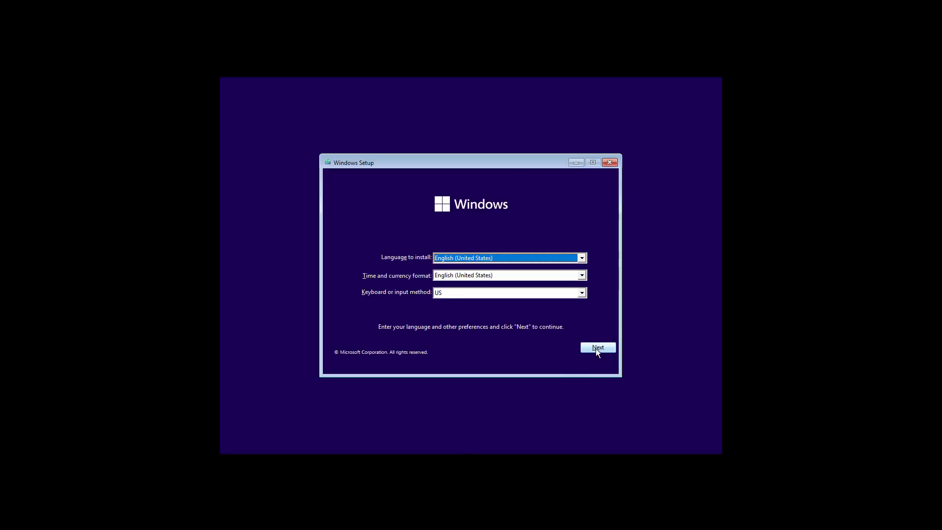
- Continue with English (United States), install without a product key, select Windows 11 Pro and accept the license
click(598, 348)
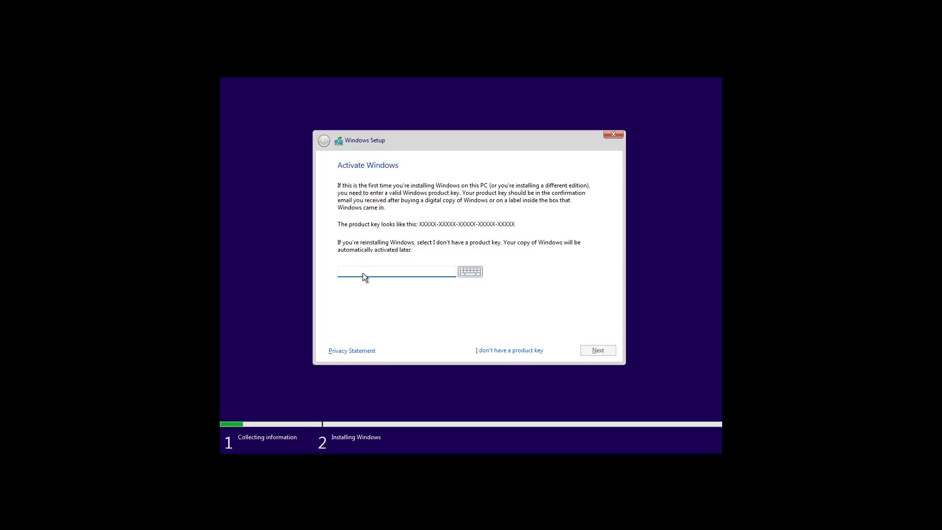
click(489, 352)
click(377, 247)
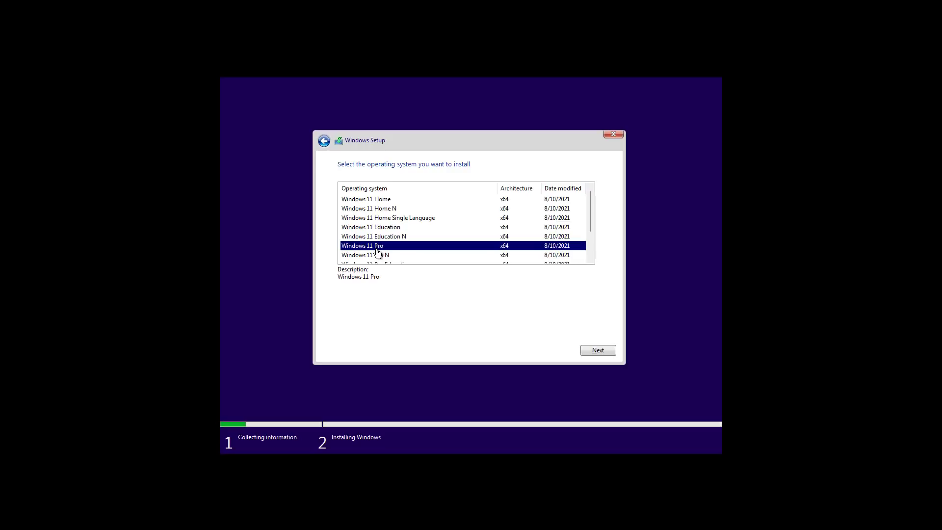
click(596, 350)
click(340, 332)
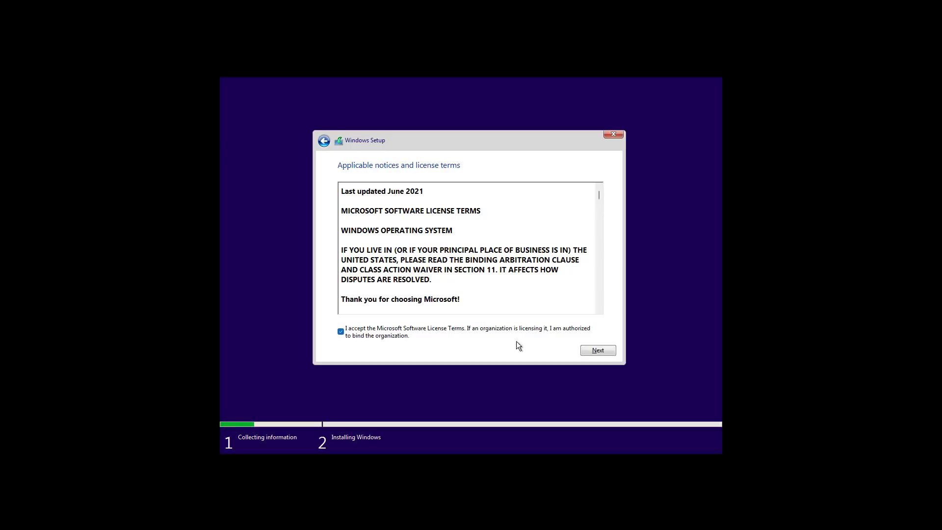
- Choose Custom: Install Windows only and install onto Drive 0's 70.0 GB unallocated space
click(603, 349)
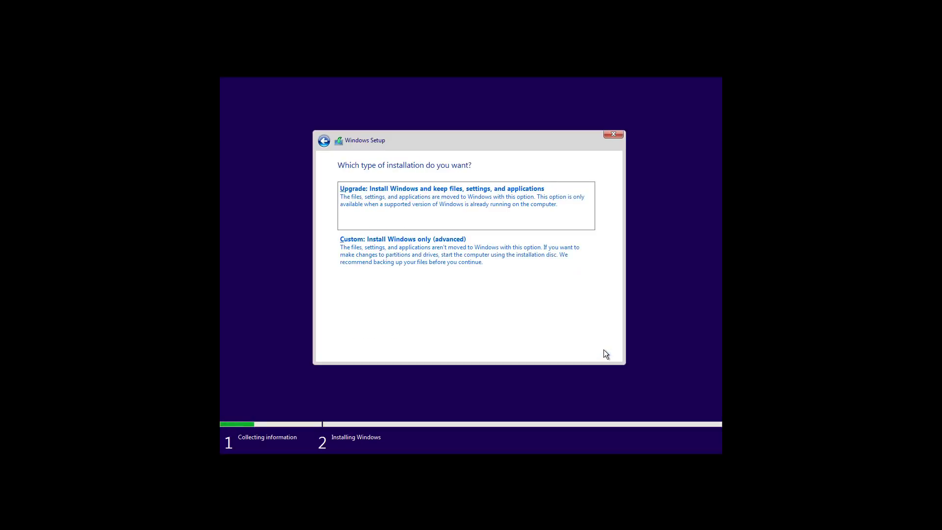
click(432, 267)
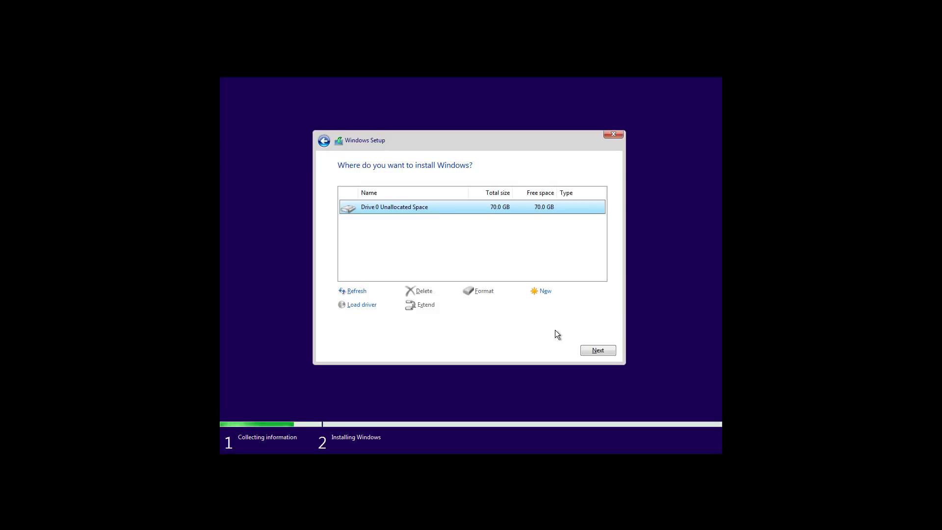
click(595, 351)
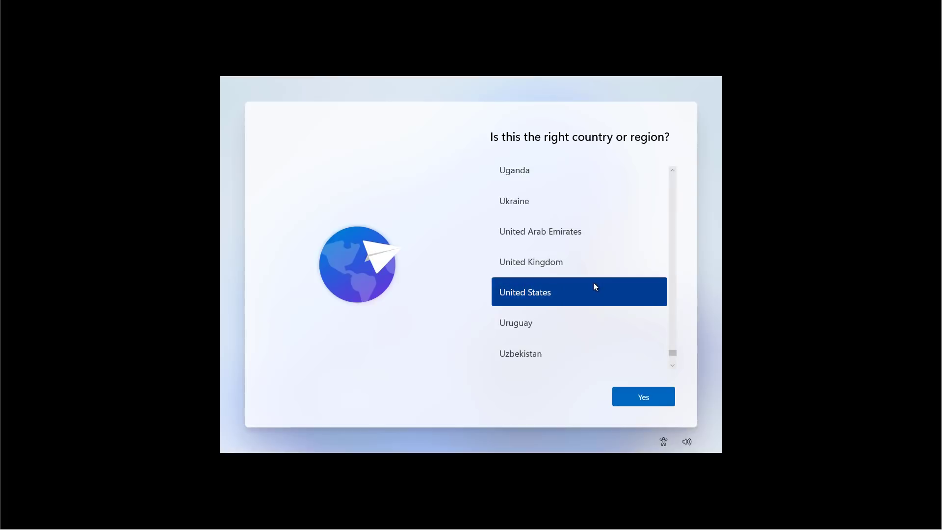
- Confirm the United States region and US keyboard layout, then name the PC Office-PC
click(647, 403)
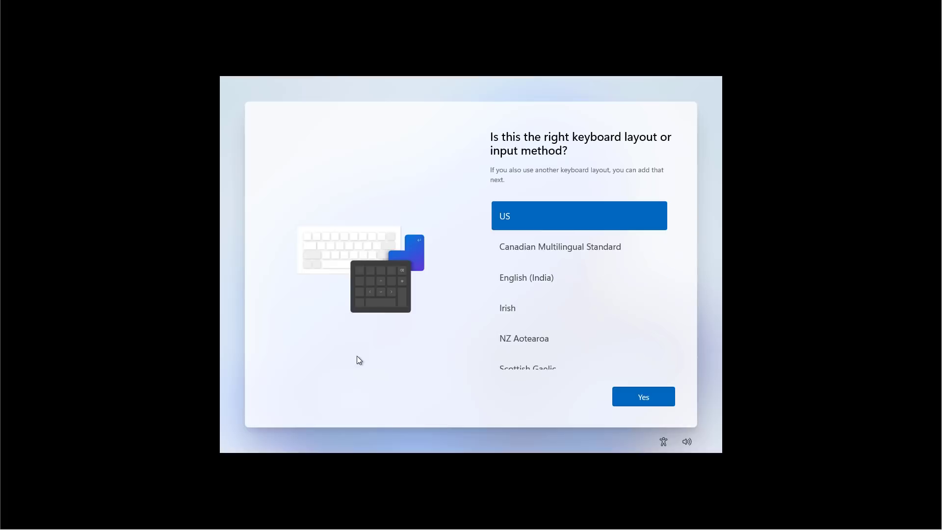
click(644, 399)
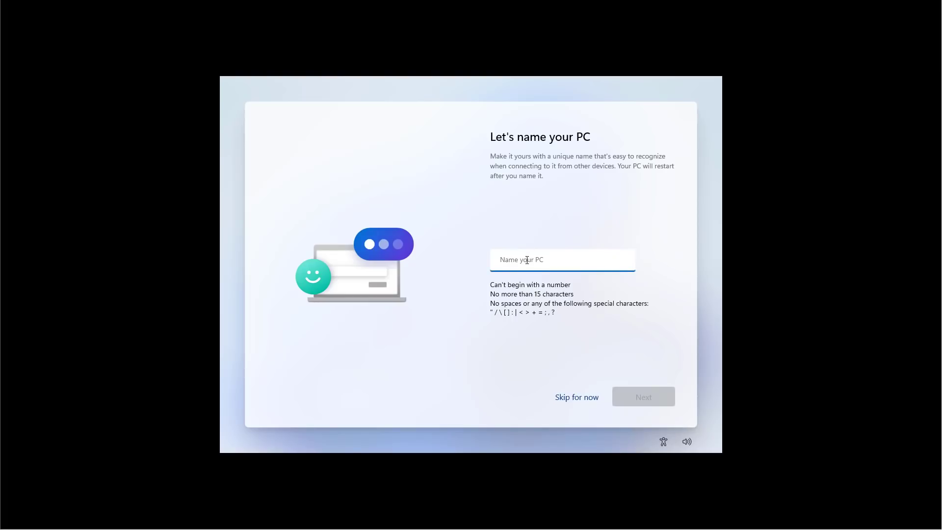
text(Office-PC)
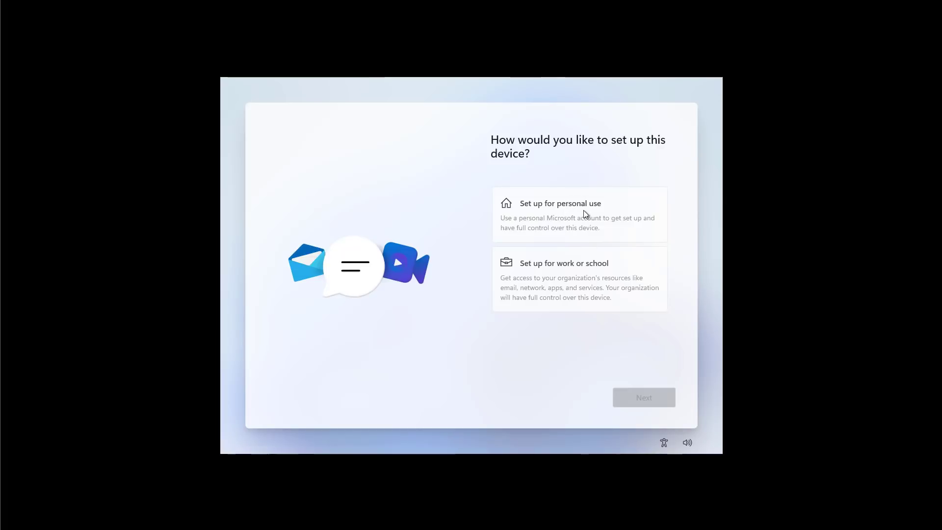
- Choose personal use, look at the other sign-in options, then return to the setup choice
click(584, 212)
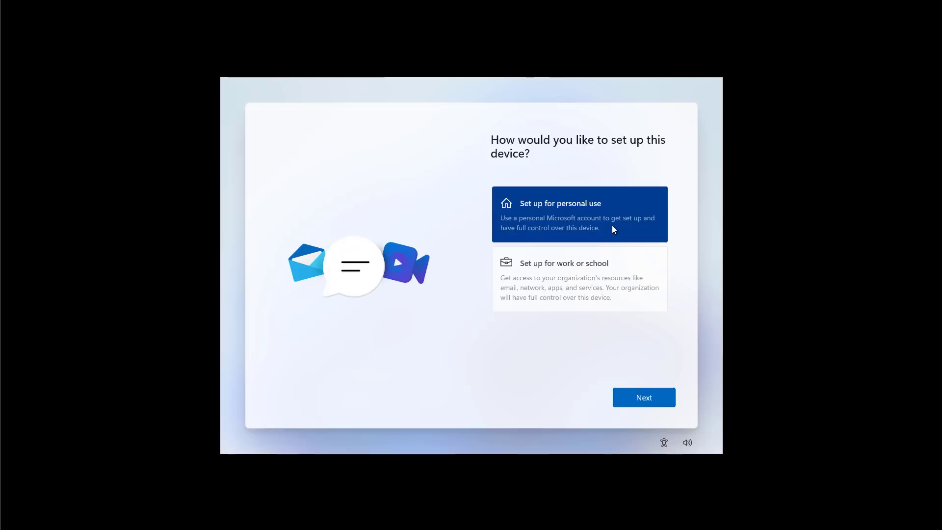
click(644, 402)
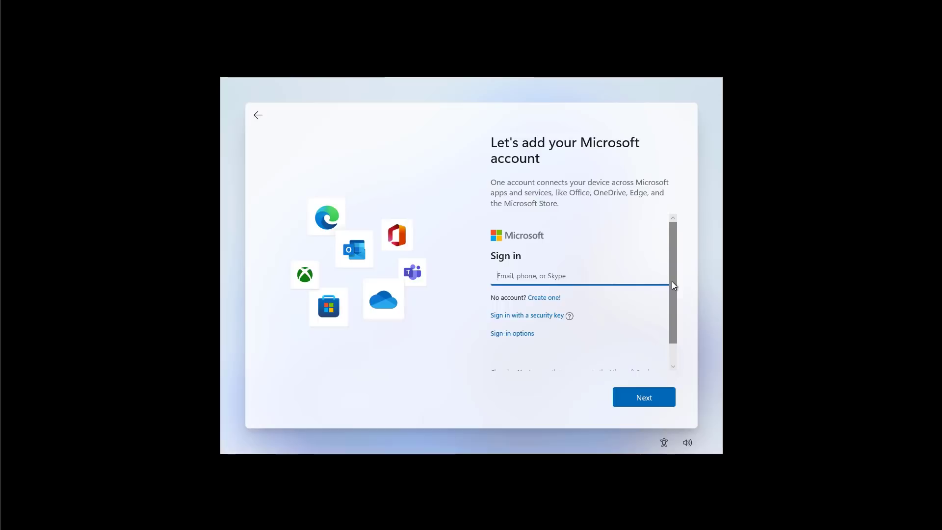
mouse_move(672, 286)
mouse_down()
mouse_move(676, 311)
mouse_move(673, 269)
mouse_up()
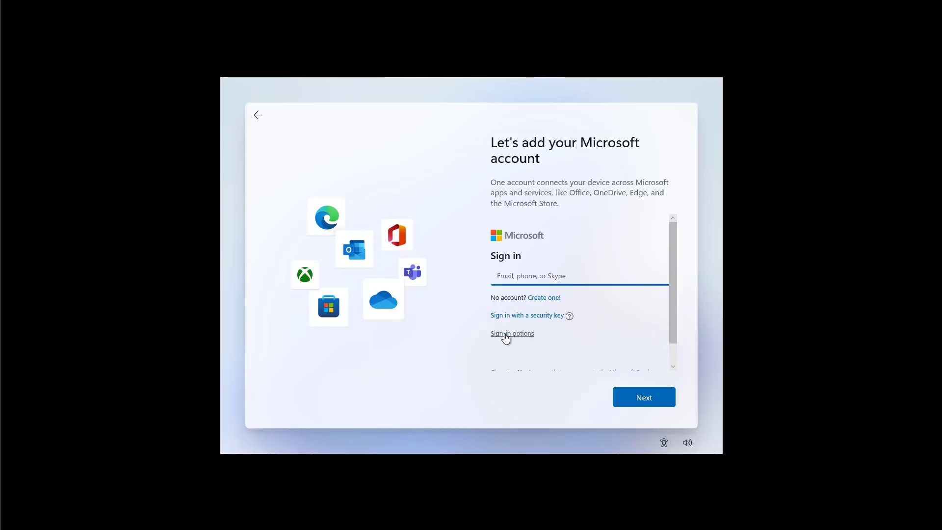
click(505, 338)
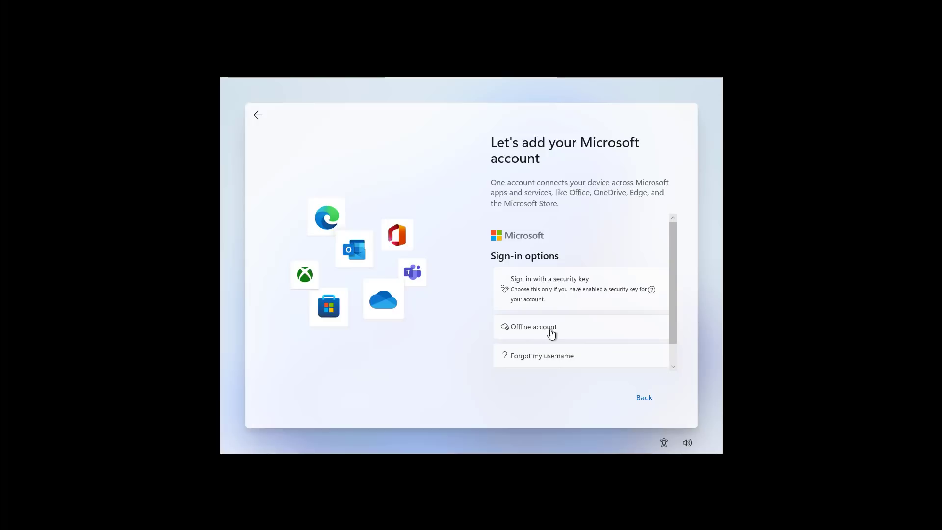
click(258, 114)
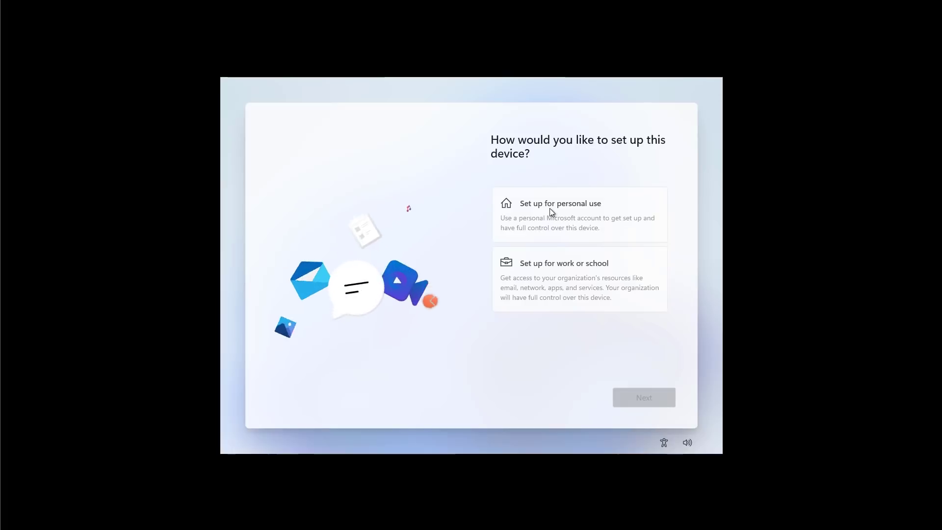
- Choose personal use again and sign in with the Microsoft account e-mail address
click(564, 234)
click(642, 399)
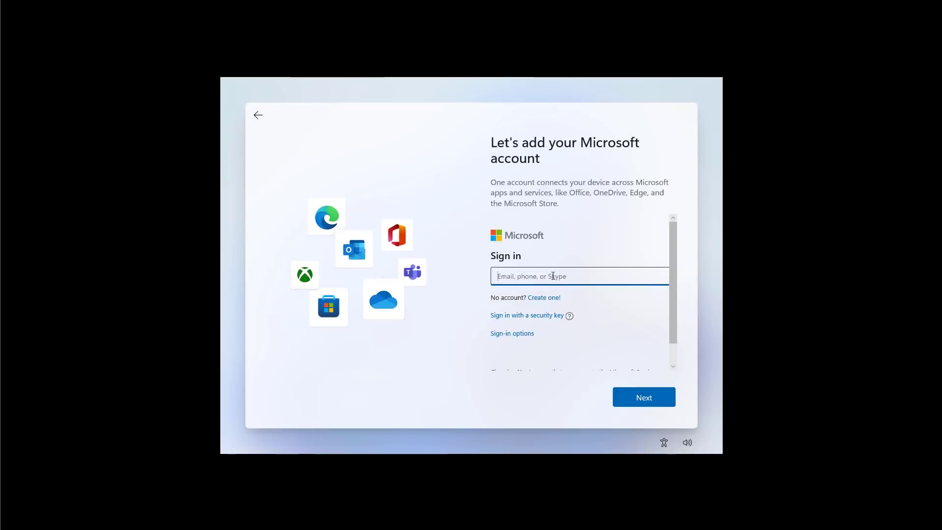
click(644, 397)
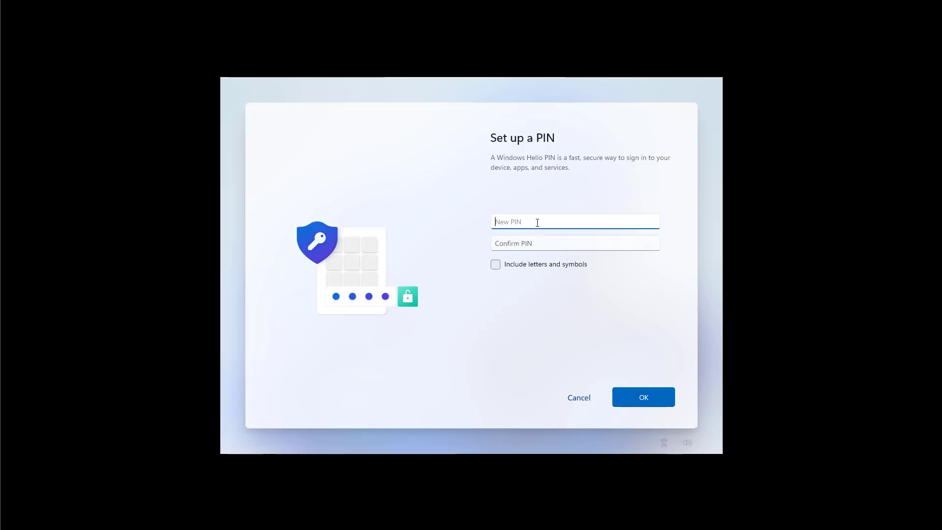
- Create a Windows Hello PIN, enter it again to confirm, and accept it
text(1234)
key(Tab)
text(1234)
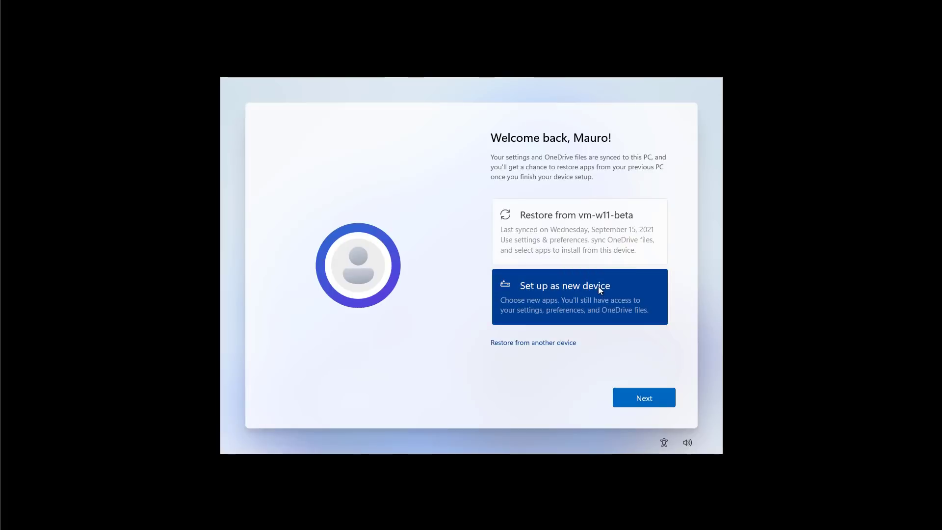
click(509, 343)
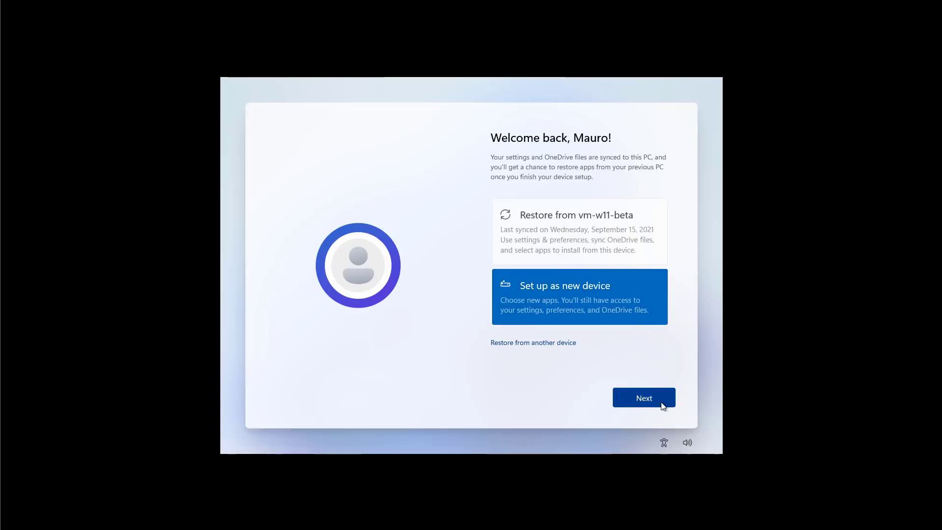
- Continue as a new device, toggle Location in the privacy settings, and accept them
click(661, 402)
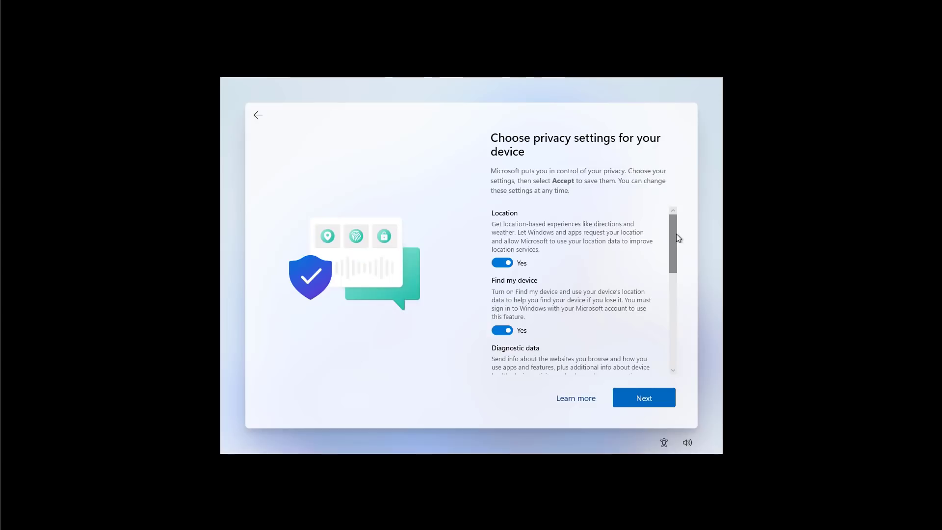
drag(674, 234, 672, 365)
scroll(588, 231, up, 10)
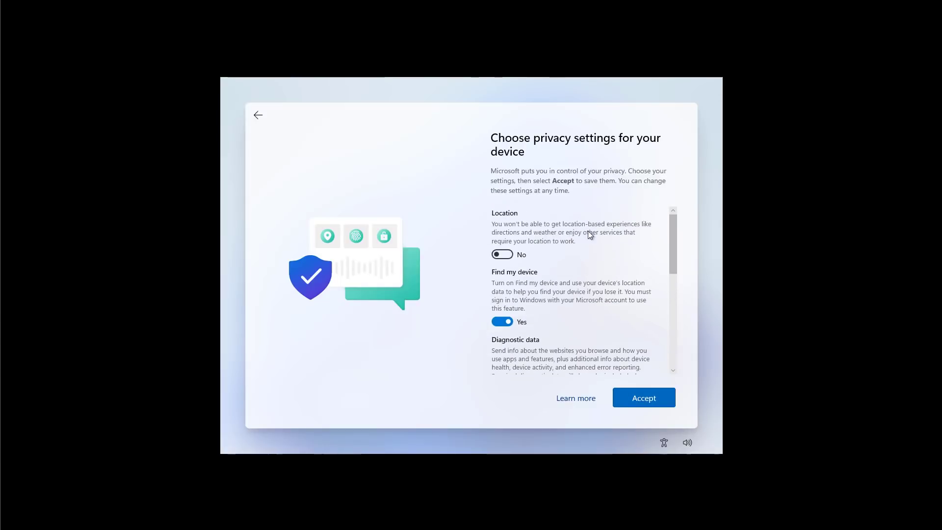
click(501, 255)
drag(676, 252, 678, 374)
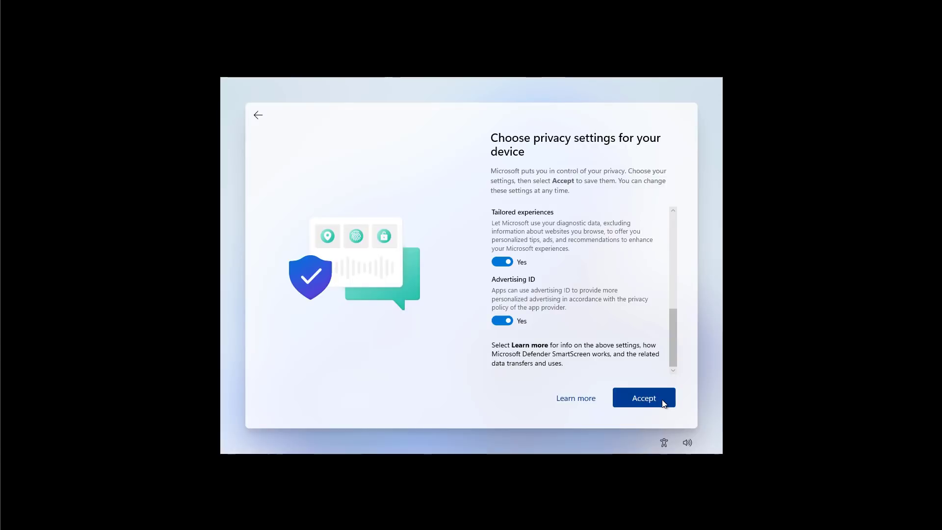
click(643, 398)
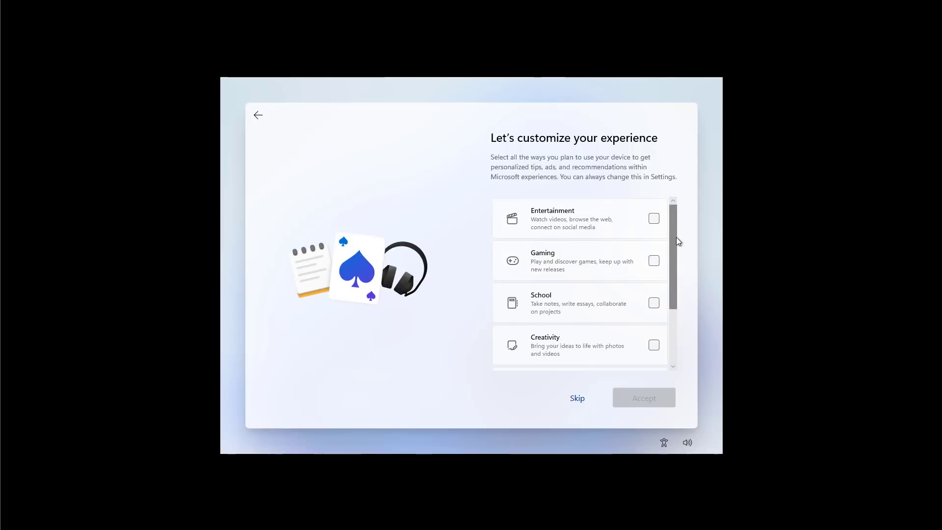
drag(675, 238, 677, 213)
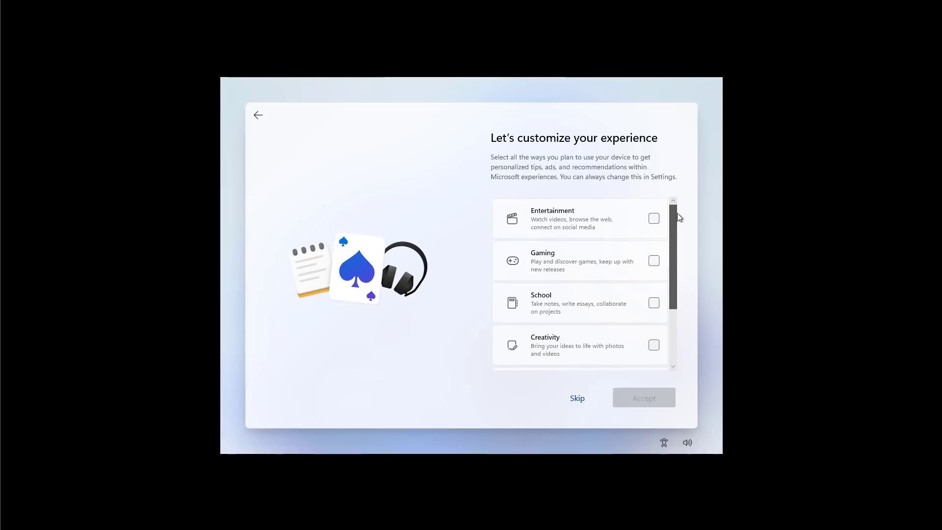
- Skip customisation, choose not to back up files to OneDrive, and decline the Microsoft 365 trial
click(578, 399)
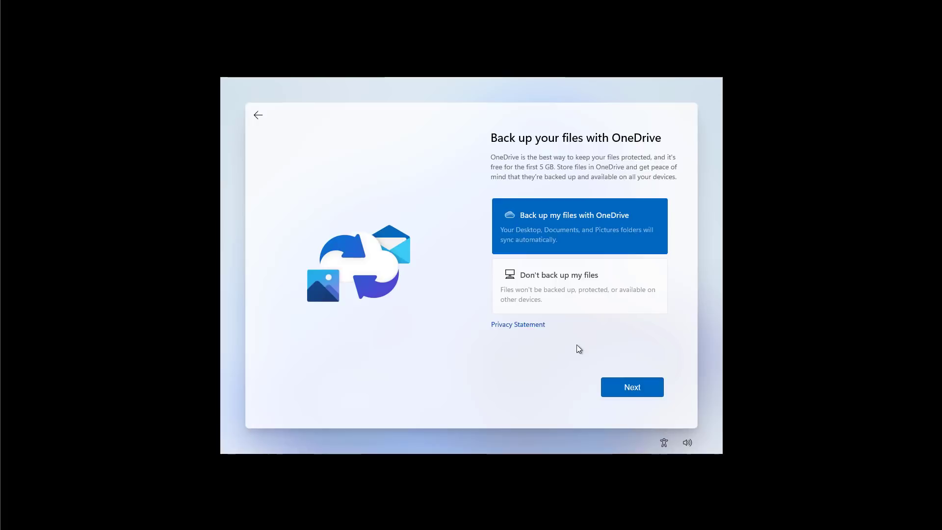
click(577, 289)
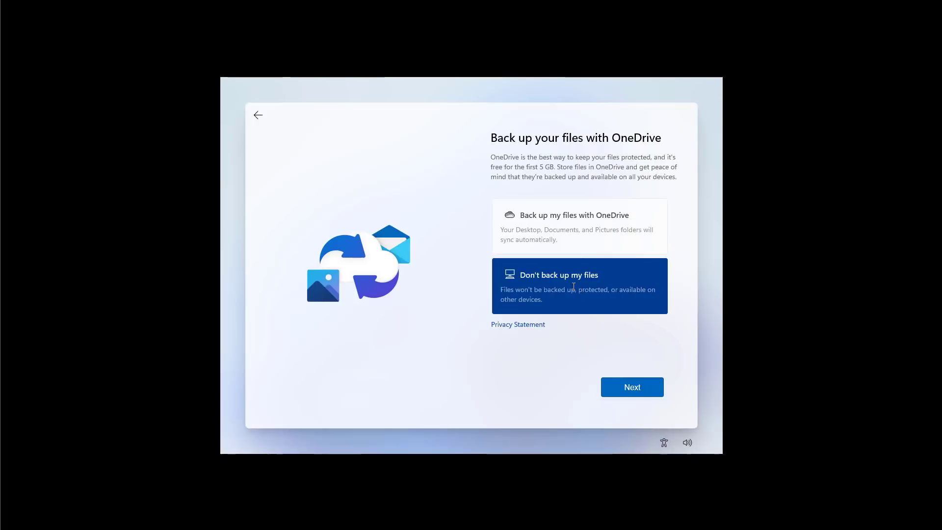
click(631, 392)
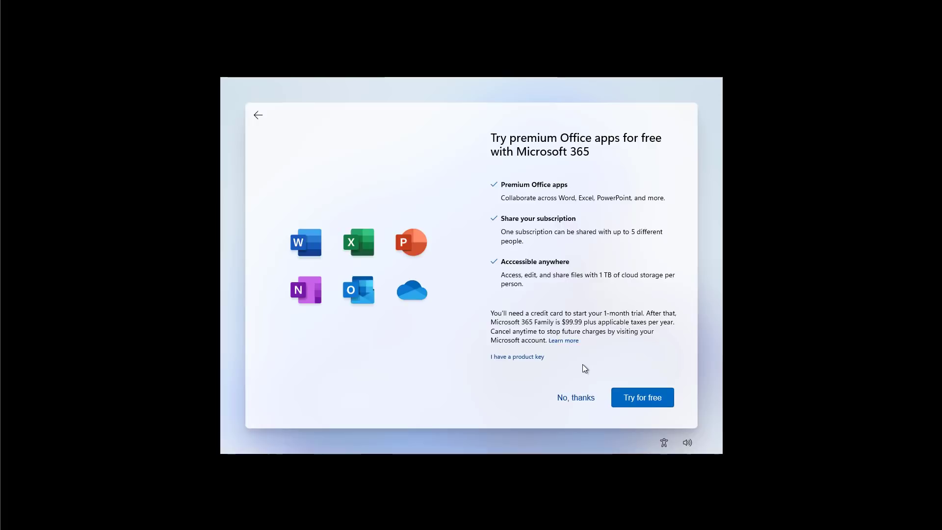
click(569, 399)
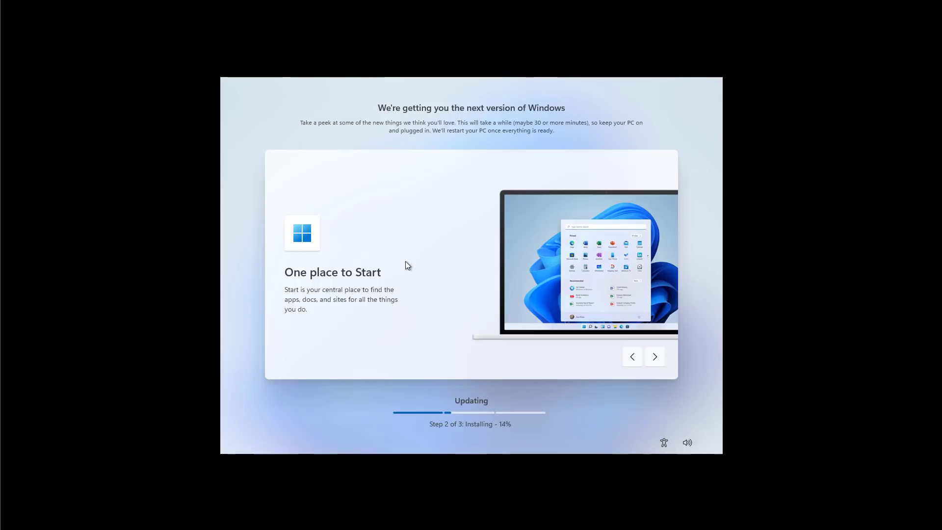
- Cycle the feature-tip carousel through all its slides back to One place to Start
click(657, 360)
click(656, 360)
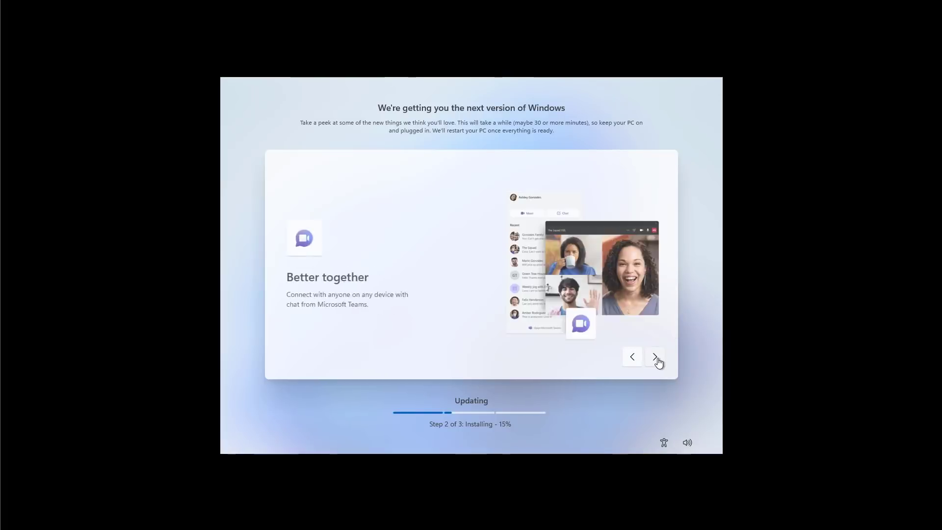
click(657, 359)
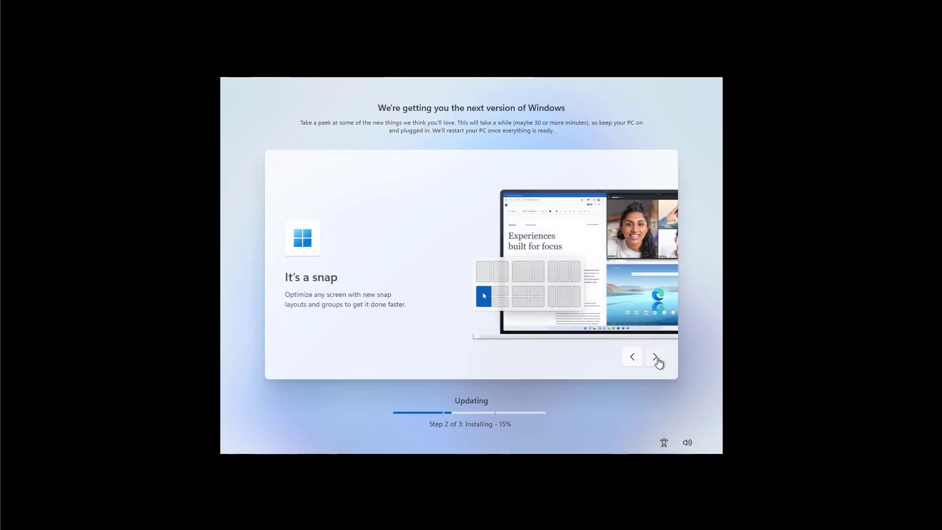
click(657, 360)
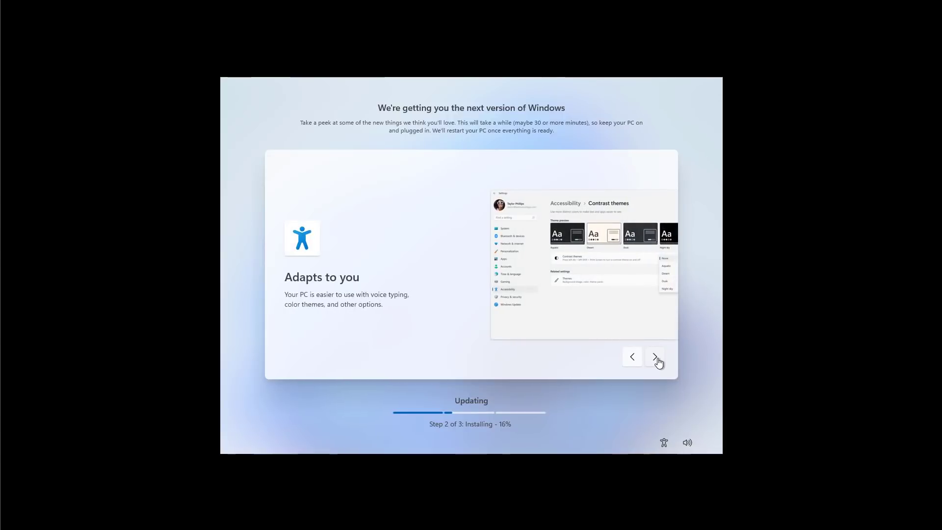
click(657, 360)
click(657, 360)
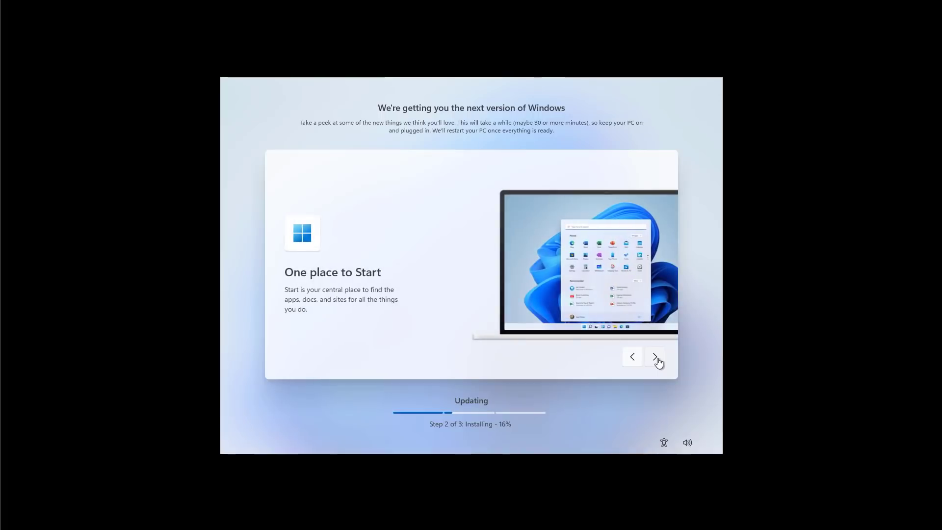